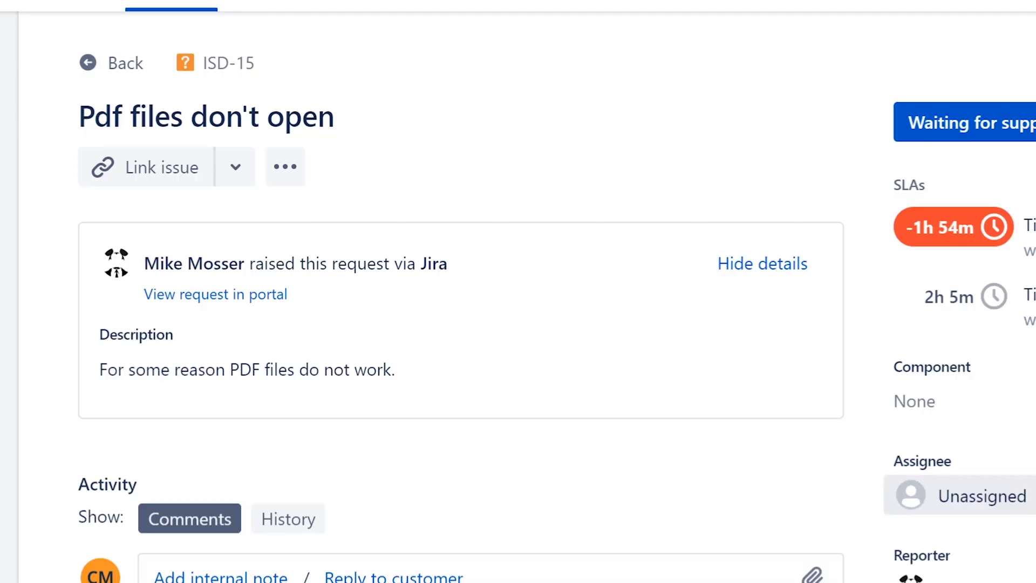
Assign ticket ISD-15 to yourself and leave its title unchanged
left_click(992, 495)
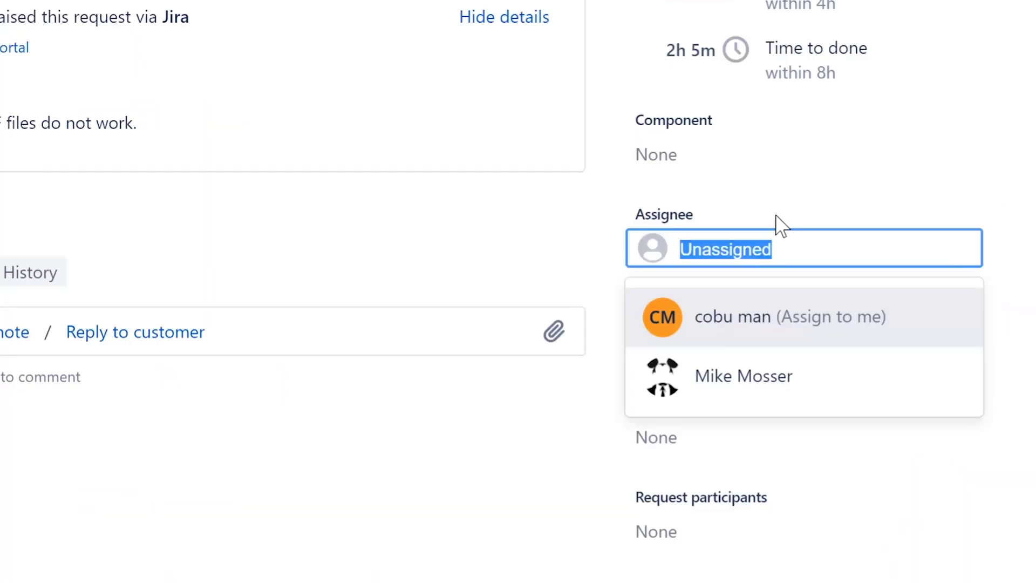
left_click(715, 320)
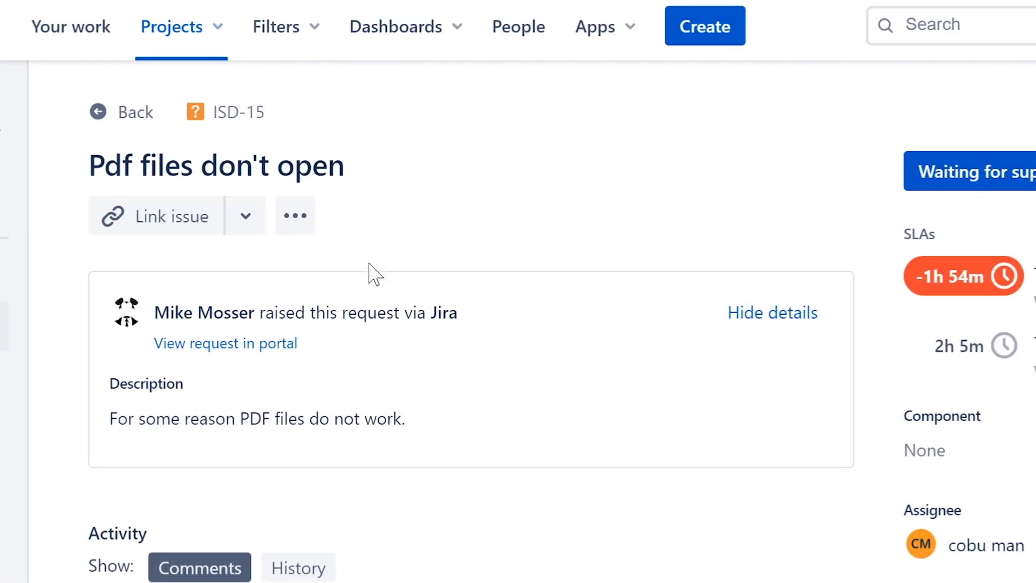
left_click(269, 183)
left_click_drag(351, 176, 81, 161)
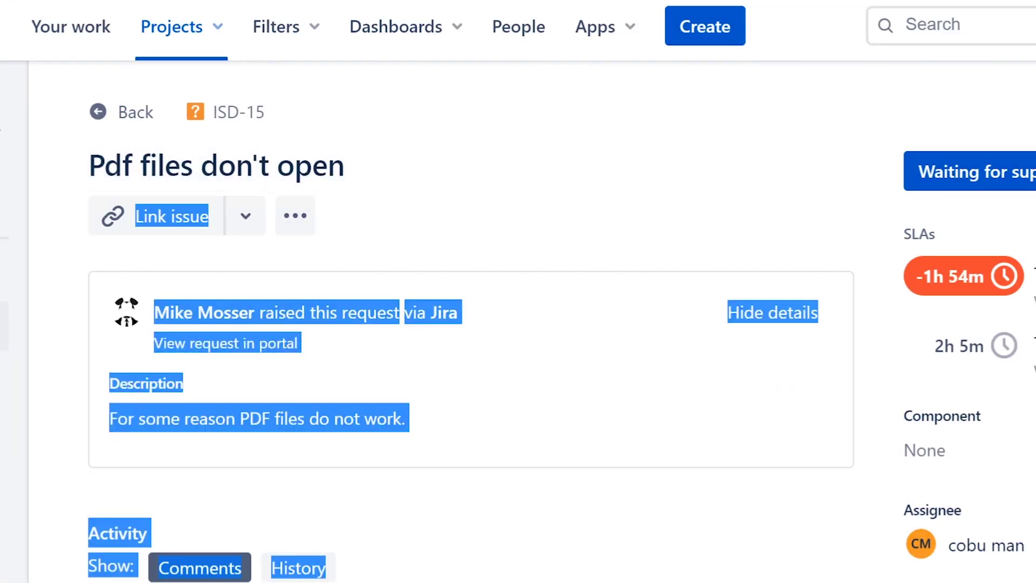
left_click(81, 162)
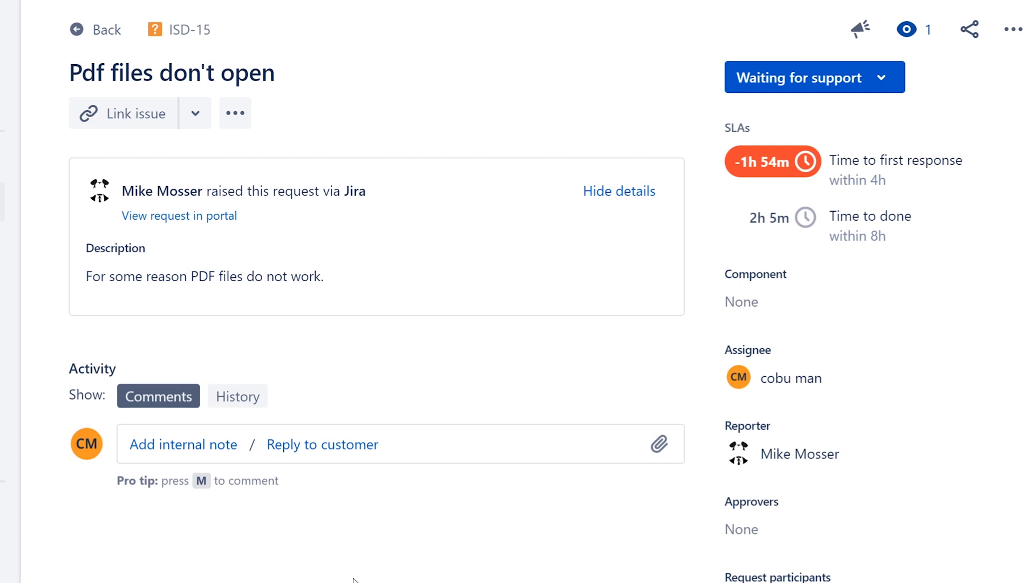
Reply to the customer as Help Desk support, asking for their computer name or IP address
left_click(340, 447)
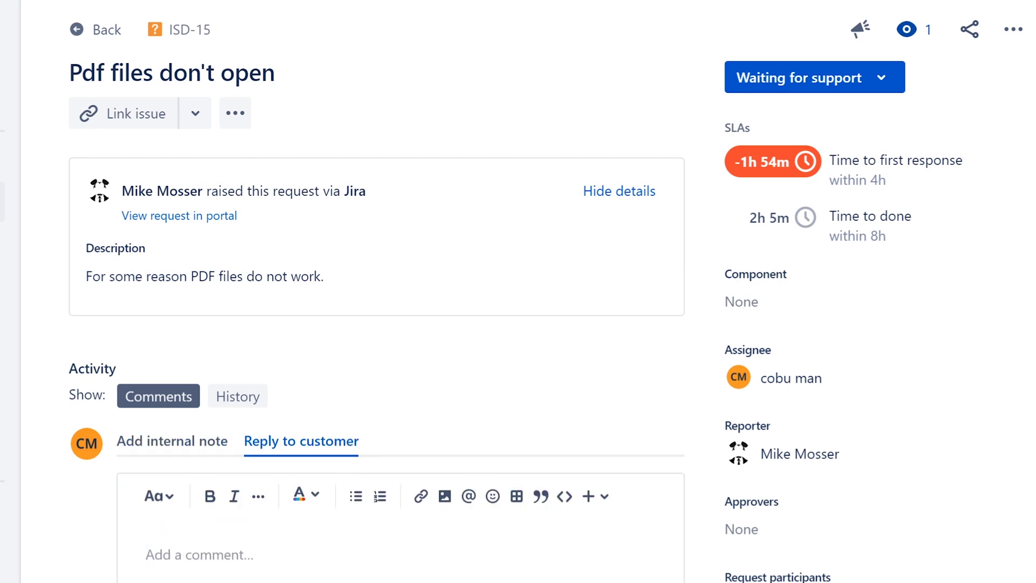
type("Hello")
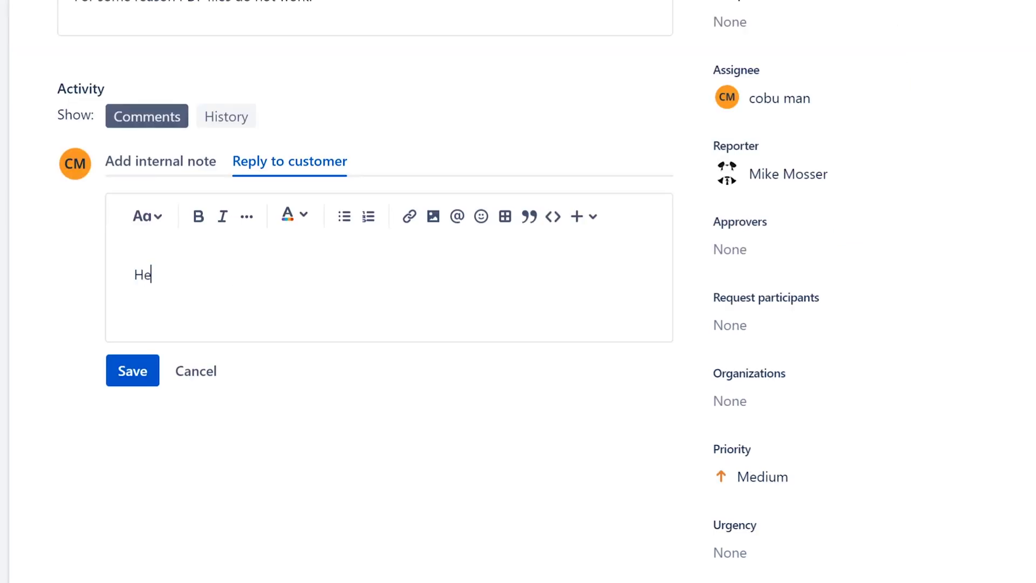
type(", My")
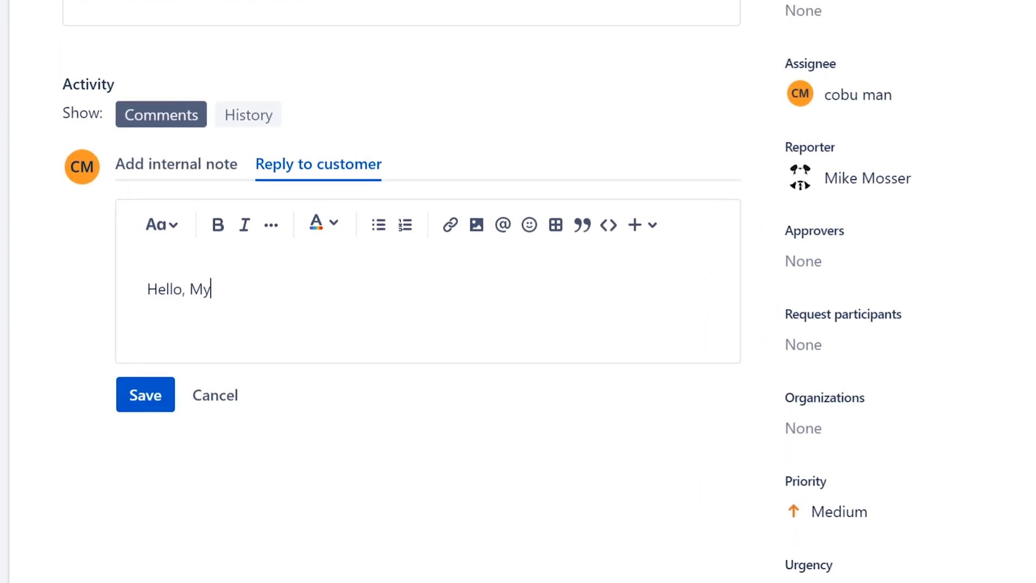
type(" nam eis")
key("BackSpace")
key("BackSpace")
key("BackSpace")
key("BackSpace")
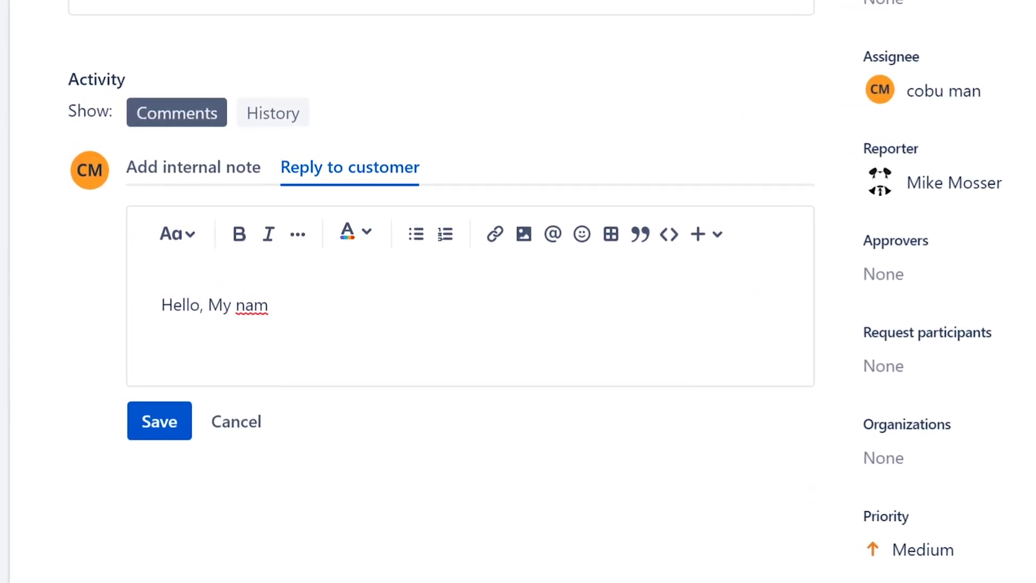
type("e is Ervin w")
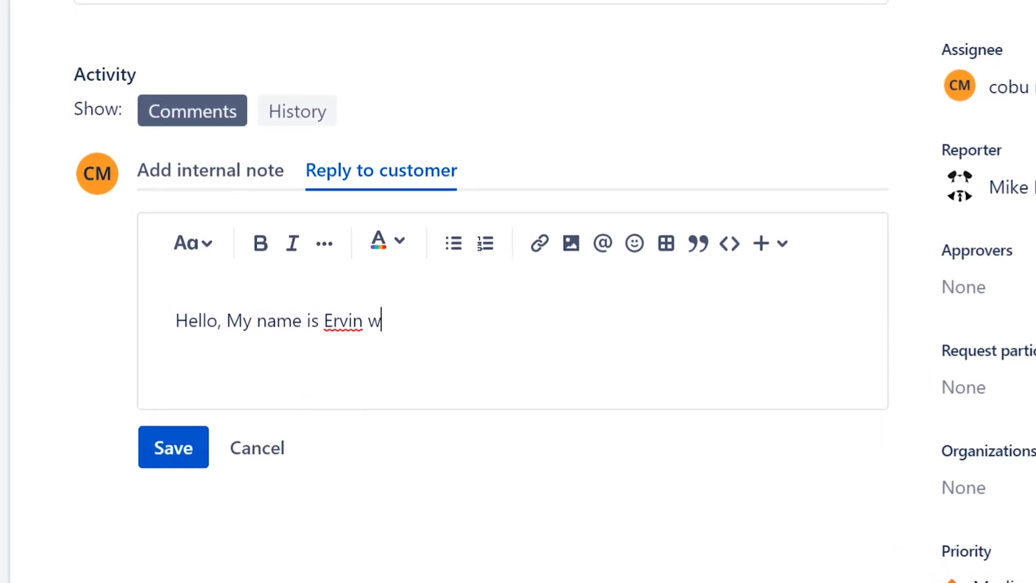
type("tih")
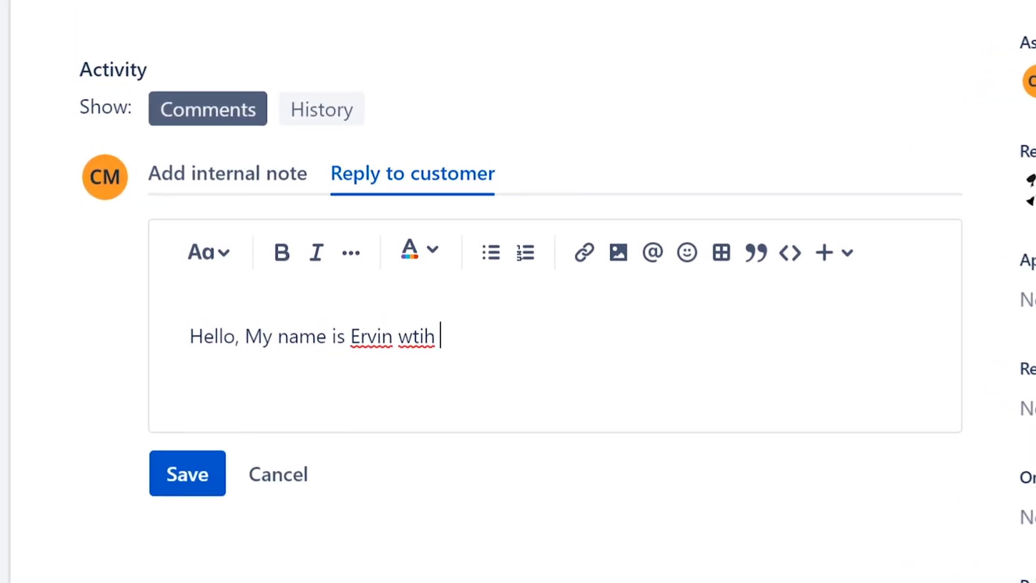
key("BackSpace")
key("BackSpace")
key("BackSpace")
key("BackSpace")
type("ith ")
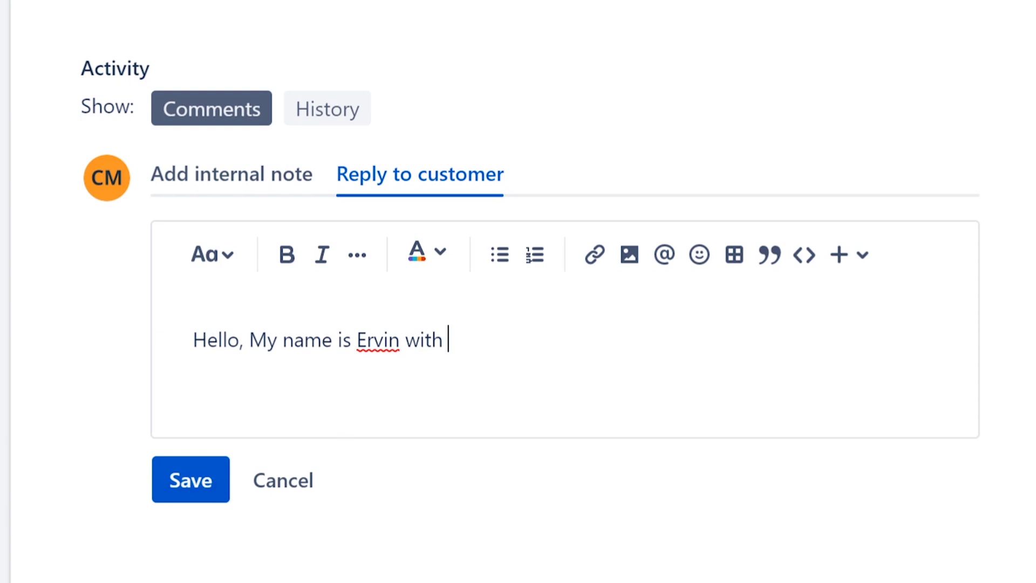
type("Help Desk")
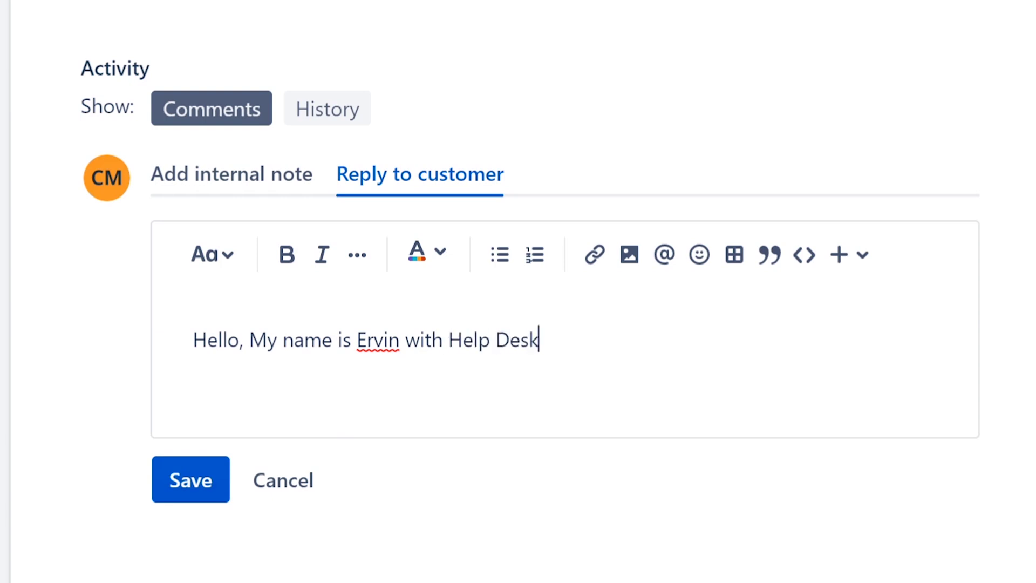
type(" support.")
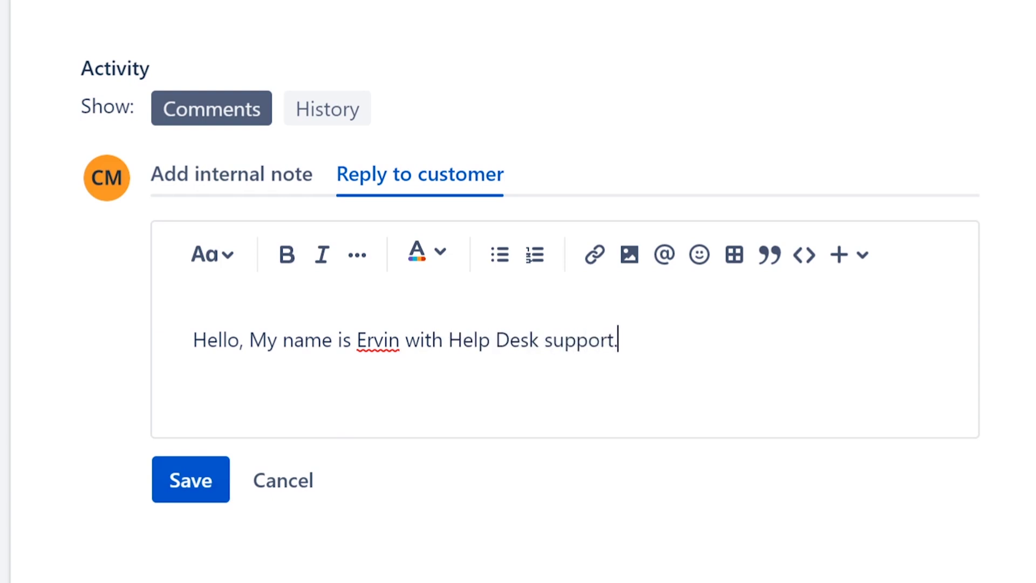
type(" I have your ")
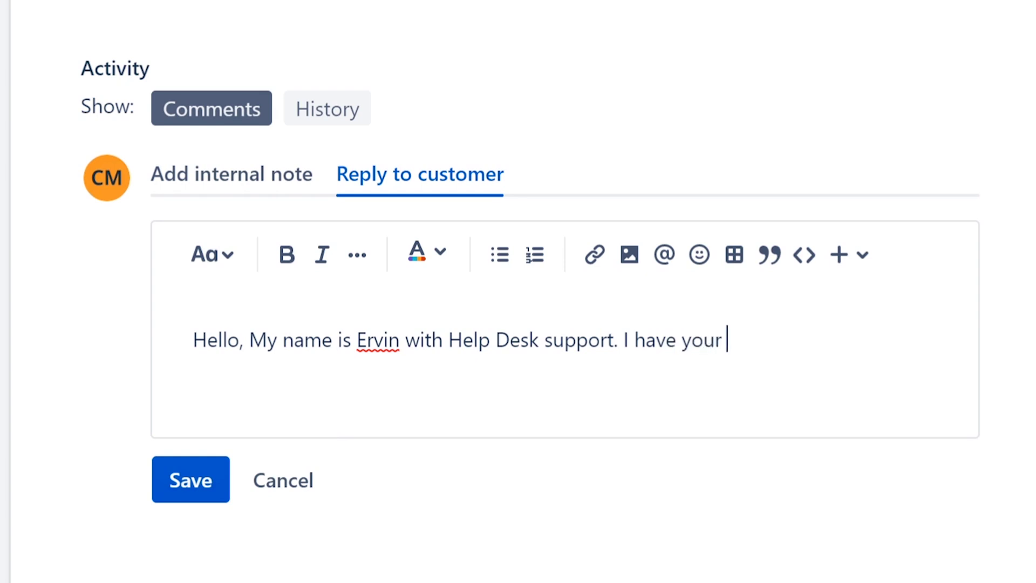
type("ticket")
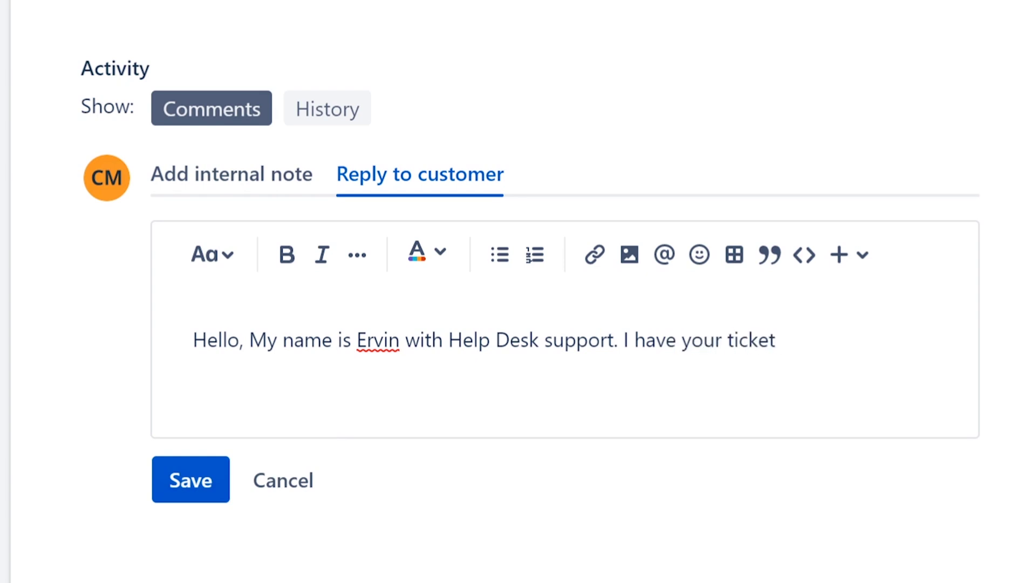
type(" about")
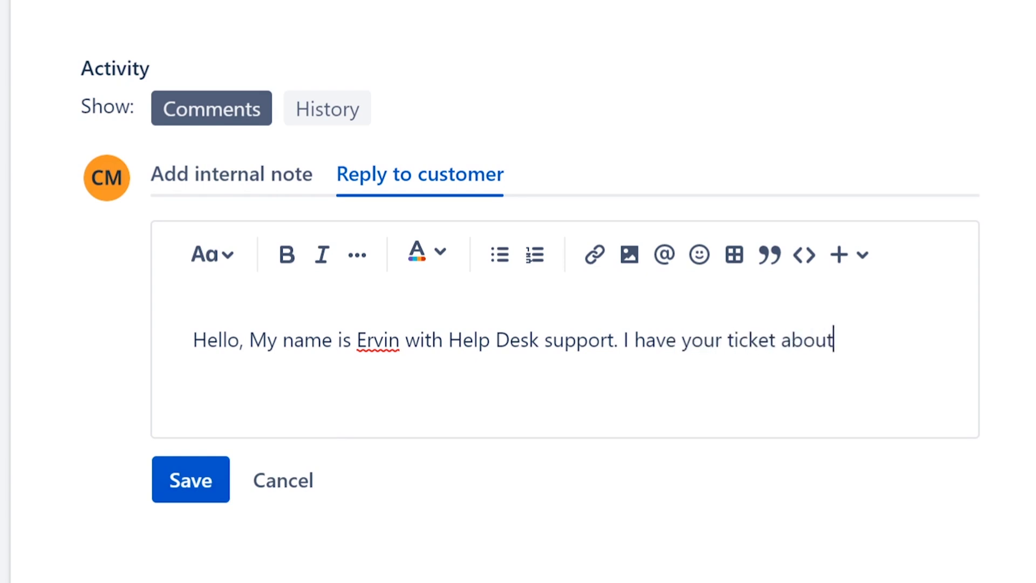
type(" pdf files ")
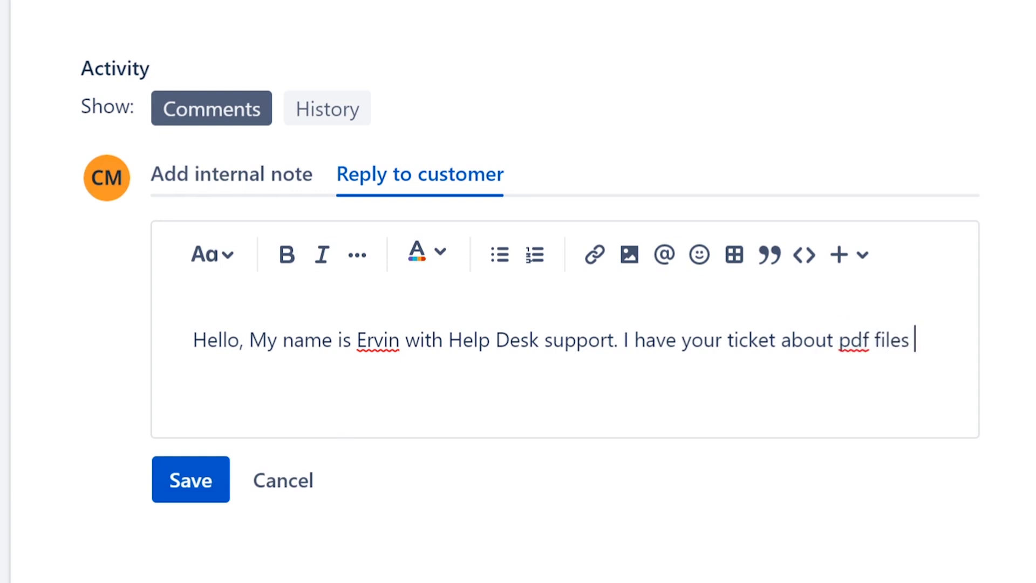
type("not working. C")
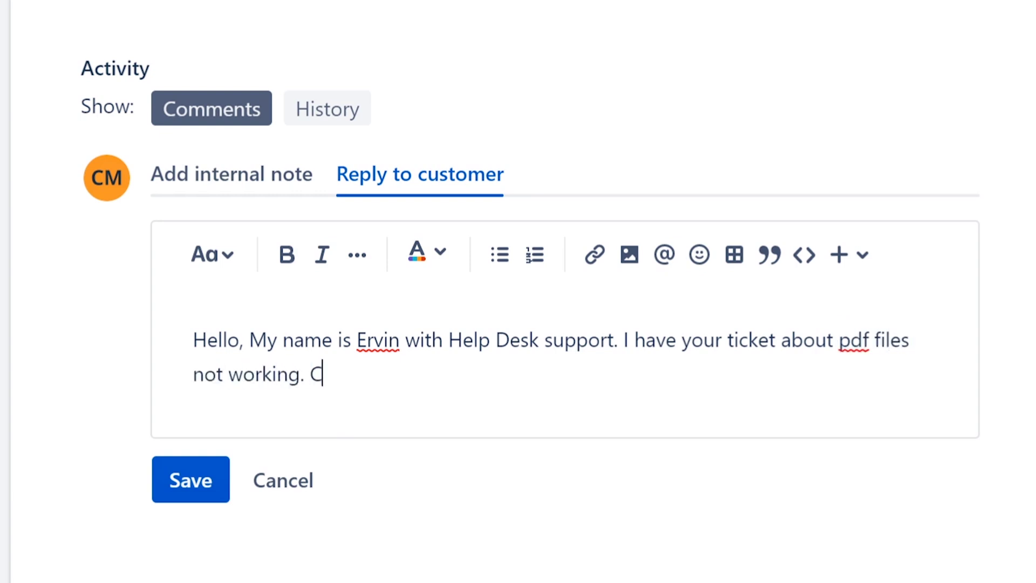
type("an you please ")
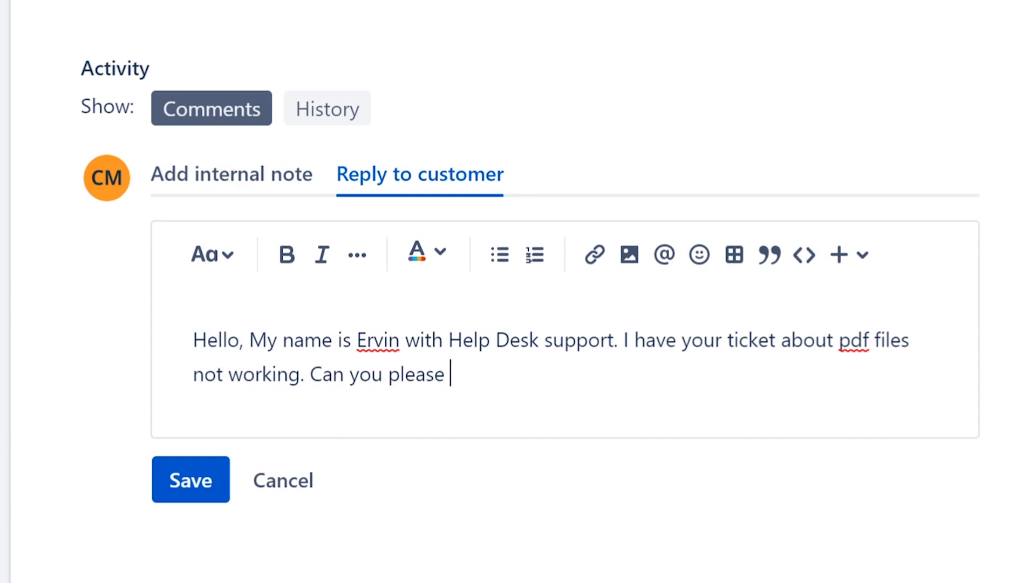
type("send me you")
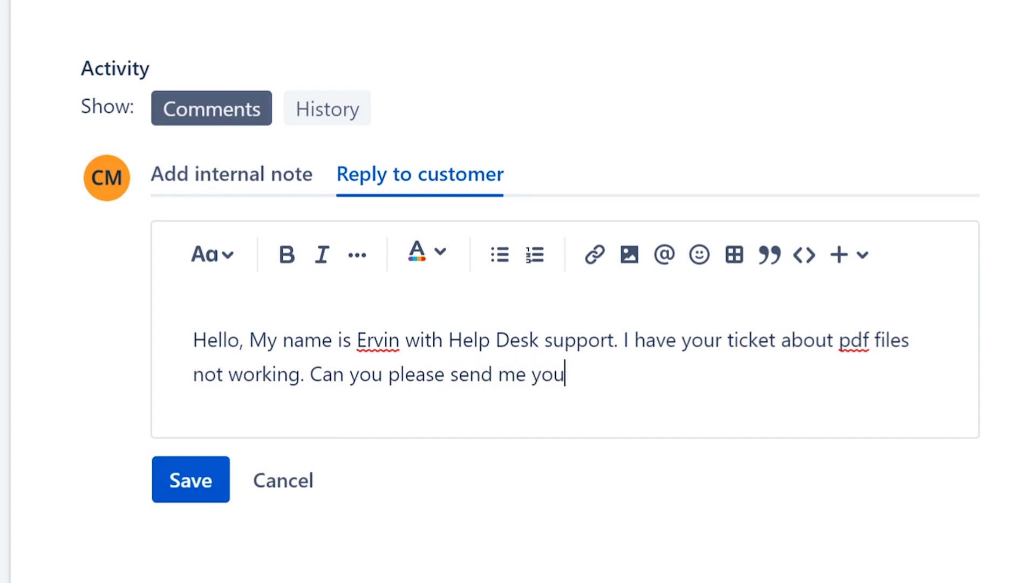
type("r computer n")
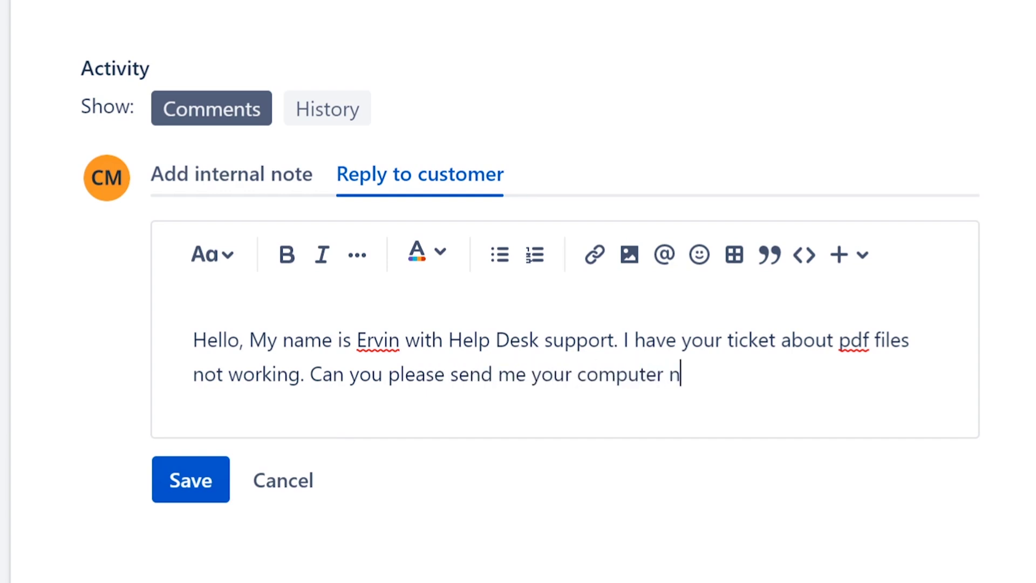
type("ame or ip a")
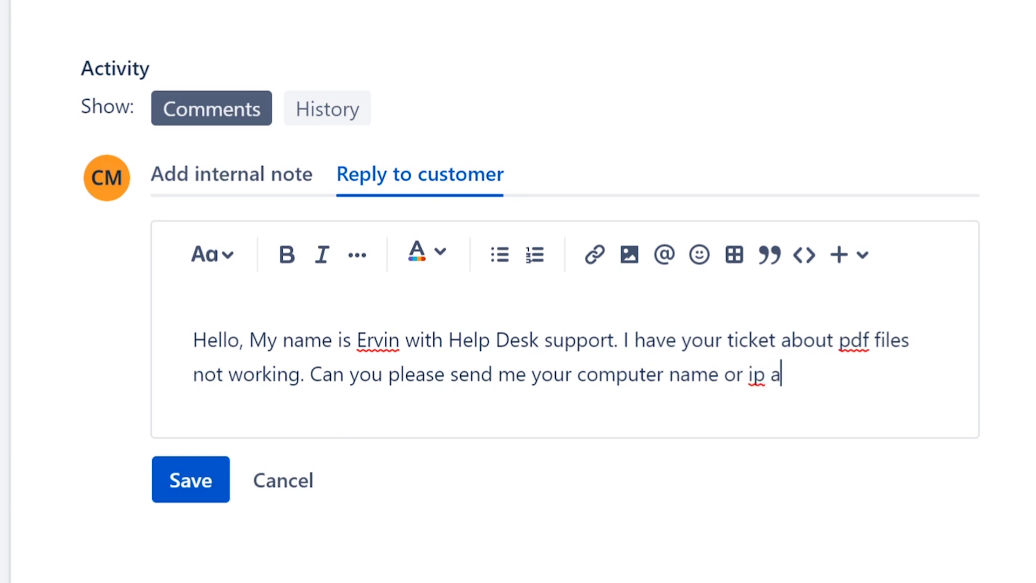
type("ddress.")
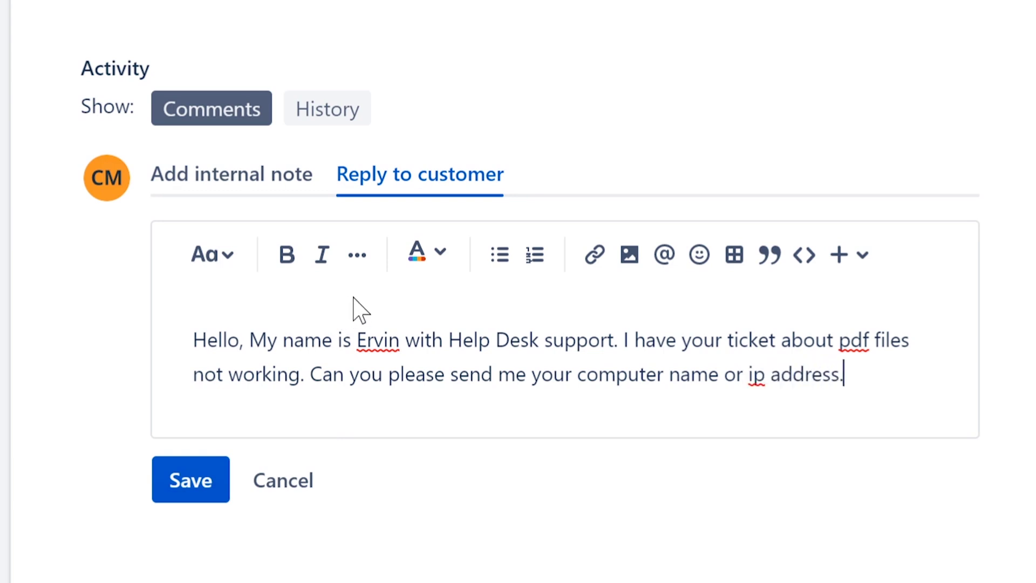
left_click(196, 488)
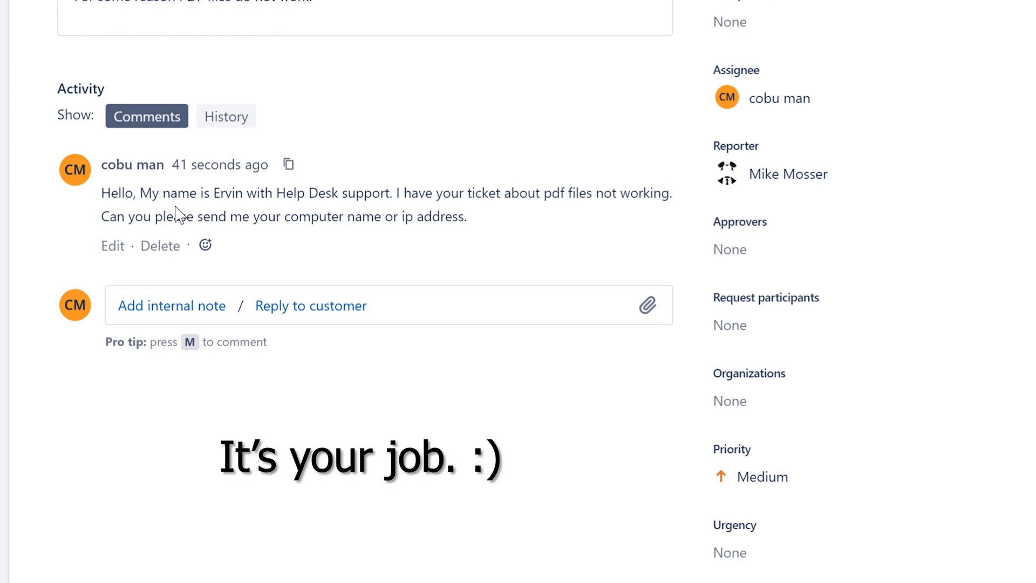
Highlight 'computer name' and 'IP address' in the posted reply, then begin an internal note
left_click_drag(283, 216, 382, 216)
left_click_drag(602, 313, 702, 313)
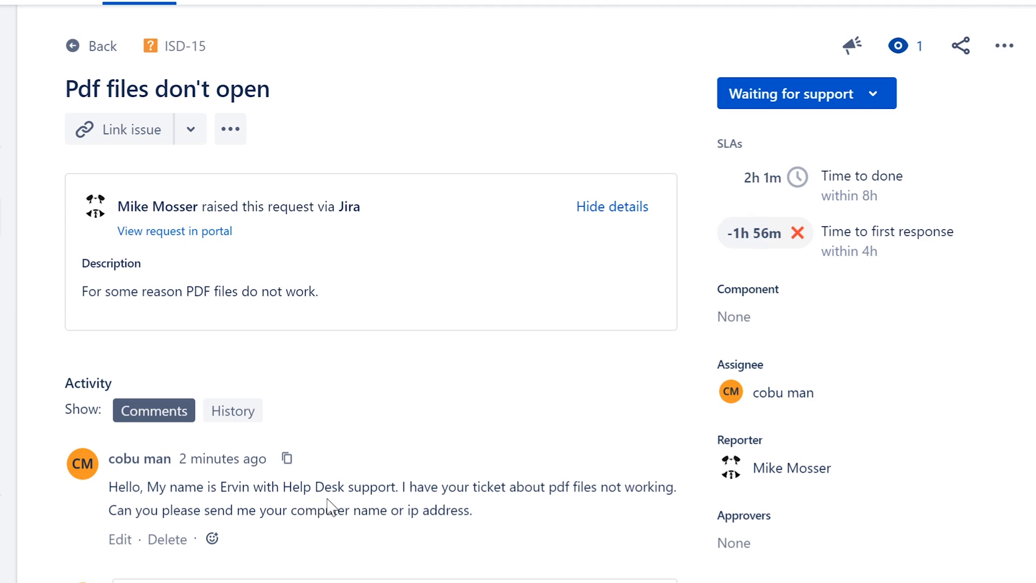
left_click(322, 582)
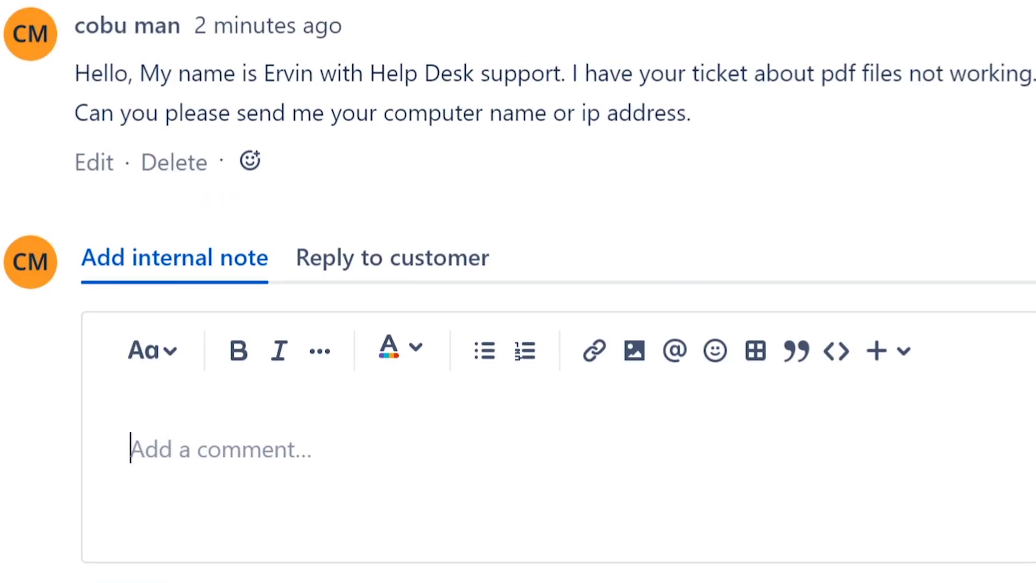
Post the internal note 'Users's pc name is cobuman1.' on ISD-15
type("cobuman")
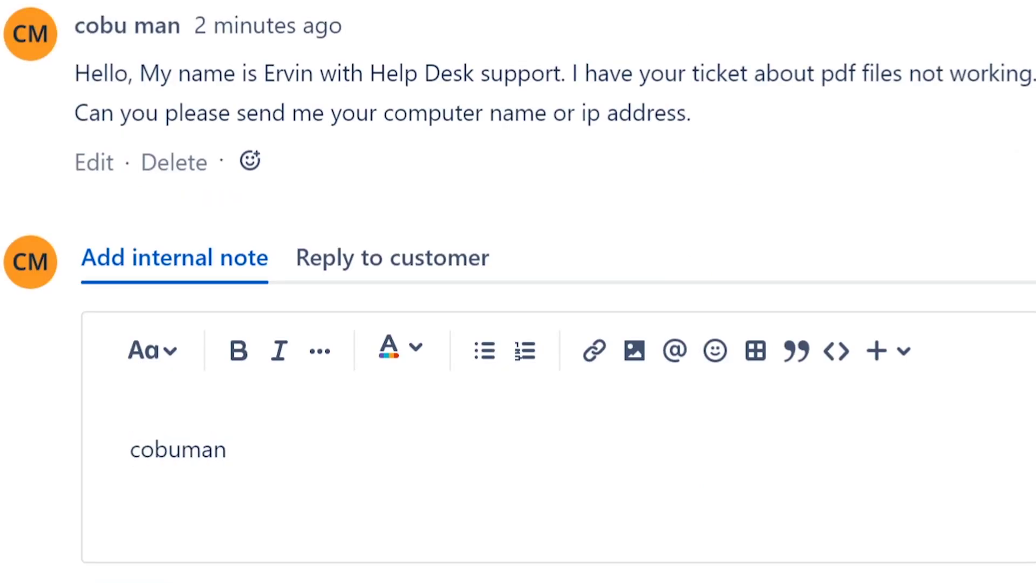
type("1")
key("Left")
key("Left")
key("Left")
key("Left")
key("Left")
key("Left")
key("Left")
key("Left")
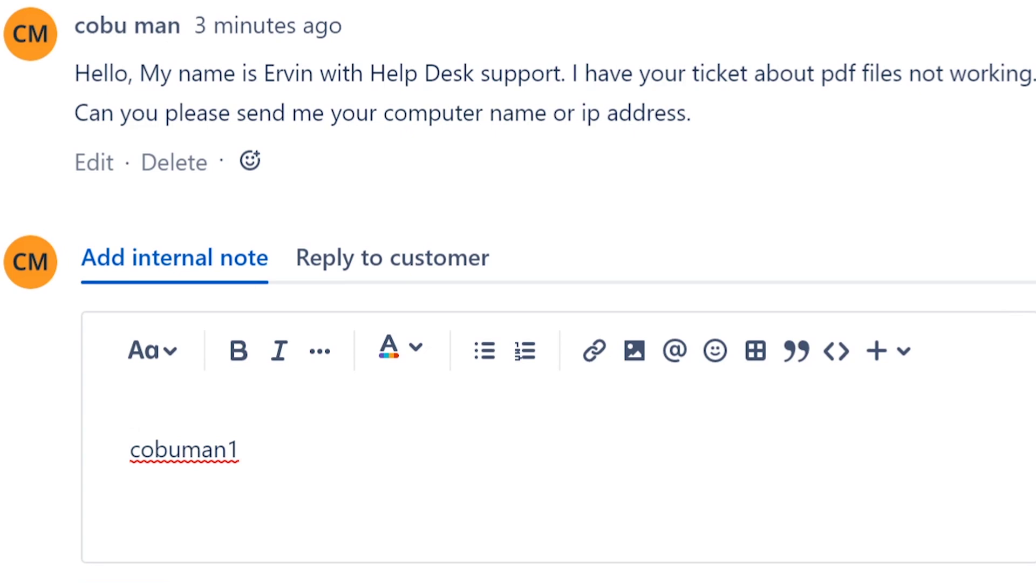
type("cus")
key("BackSpace")
key("BackSpace")
key("BackSpace")
type("user")
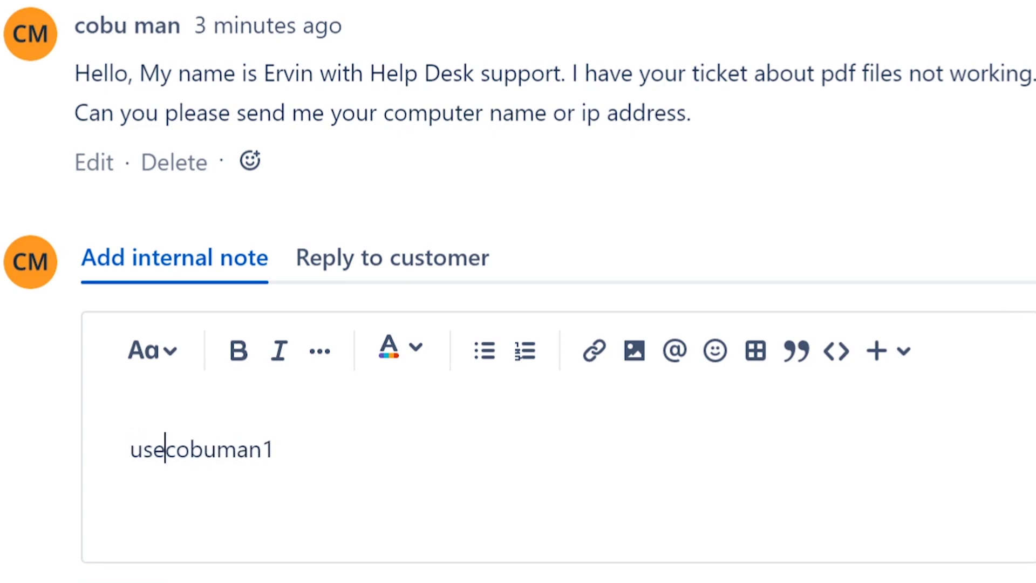
key("BackSpace")
key("BackSpace")
key("BackSpace")
key("BackSpace")
type("Users'")
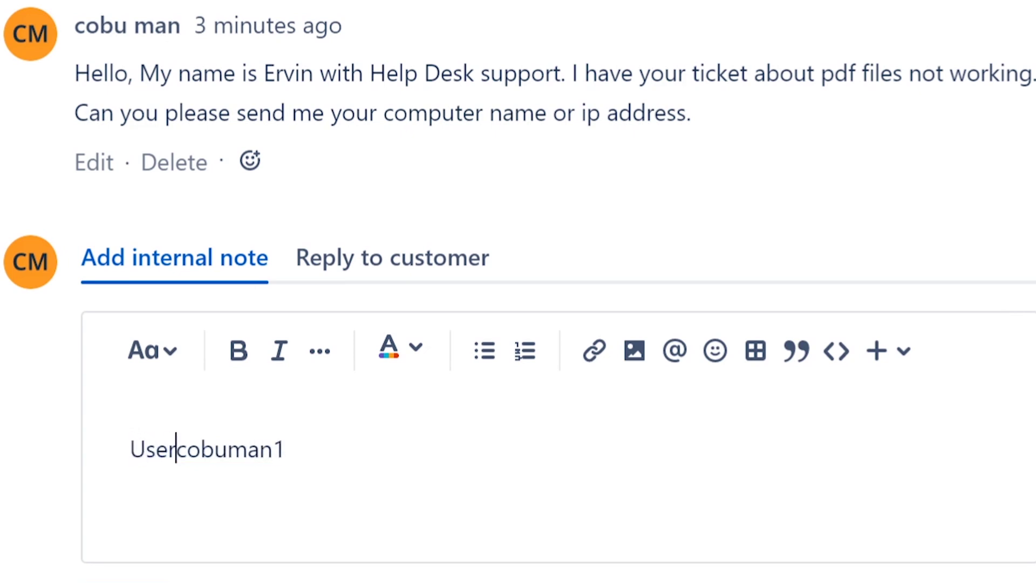
type("s pc na")
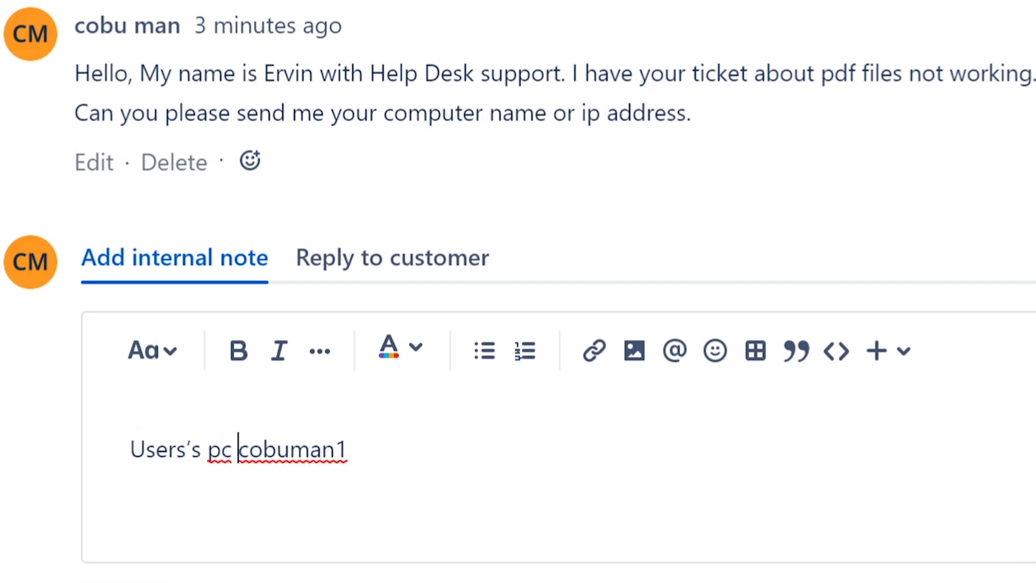
type("me is")
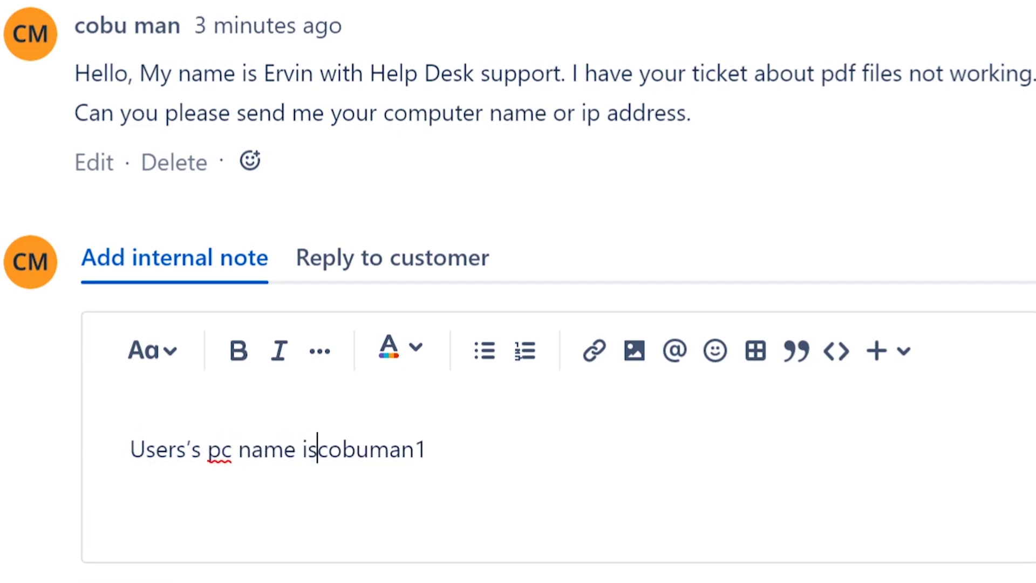
key("Right")
key("Right")
key("Right")
key("Right")
key("Right")
key("Right")
key("Right")
key("Right")
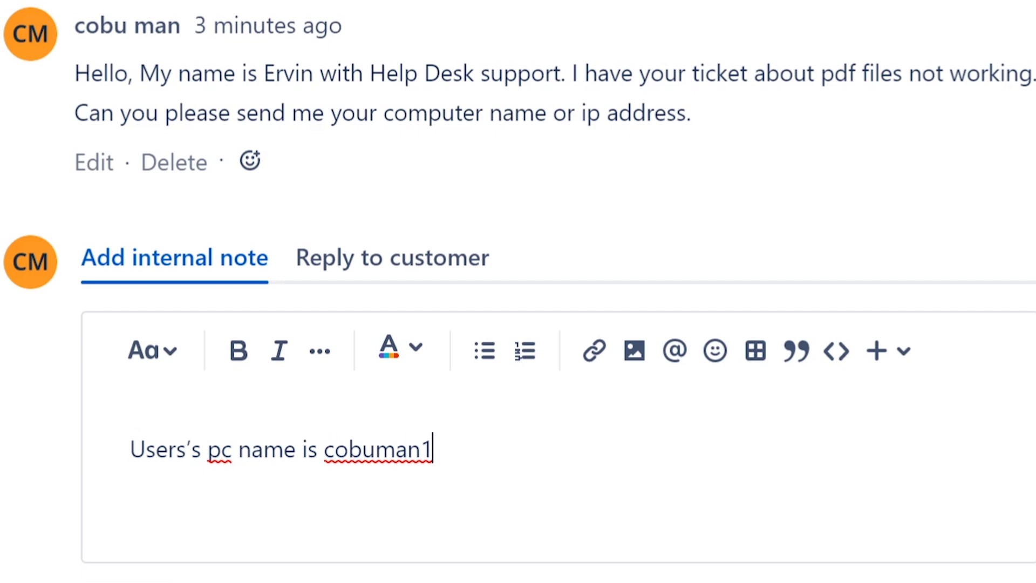
type(".")
key("ctrl+Return")
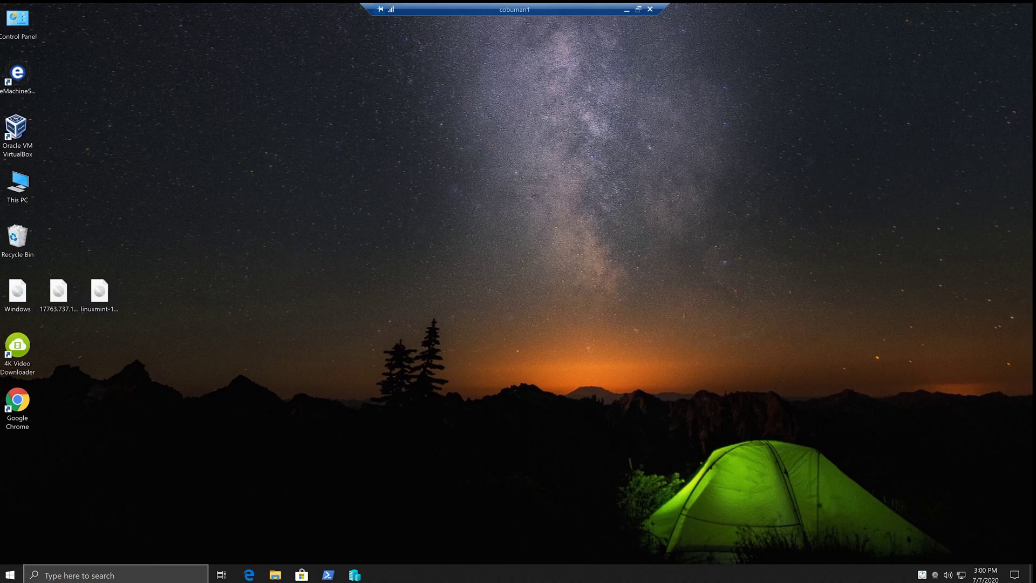
Search the remote PC for 'adobe' to confirm Acrobat Reader DC is installed
key("super+s")
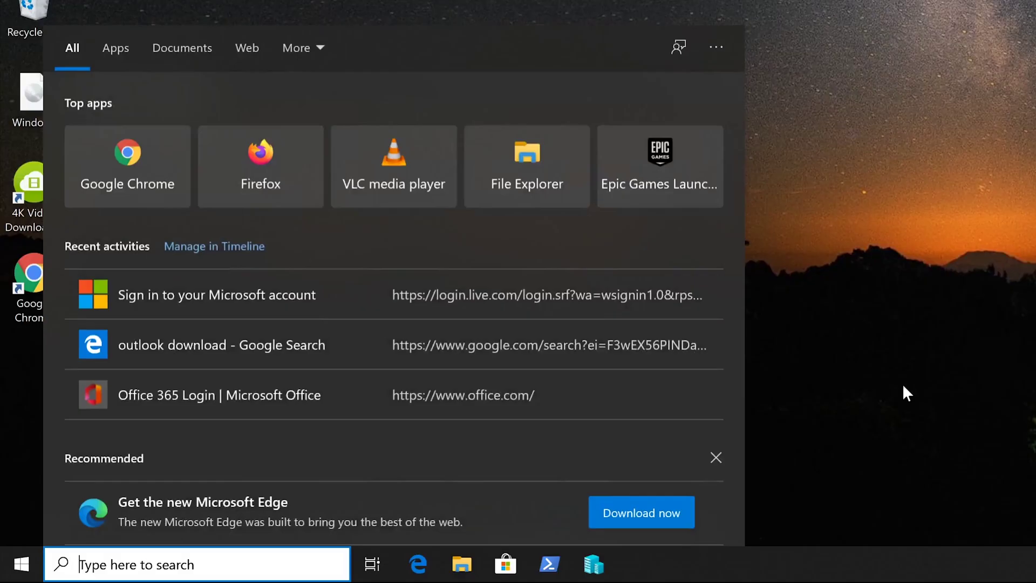
type("adobe")
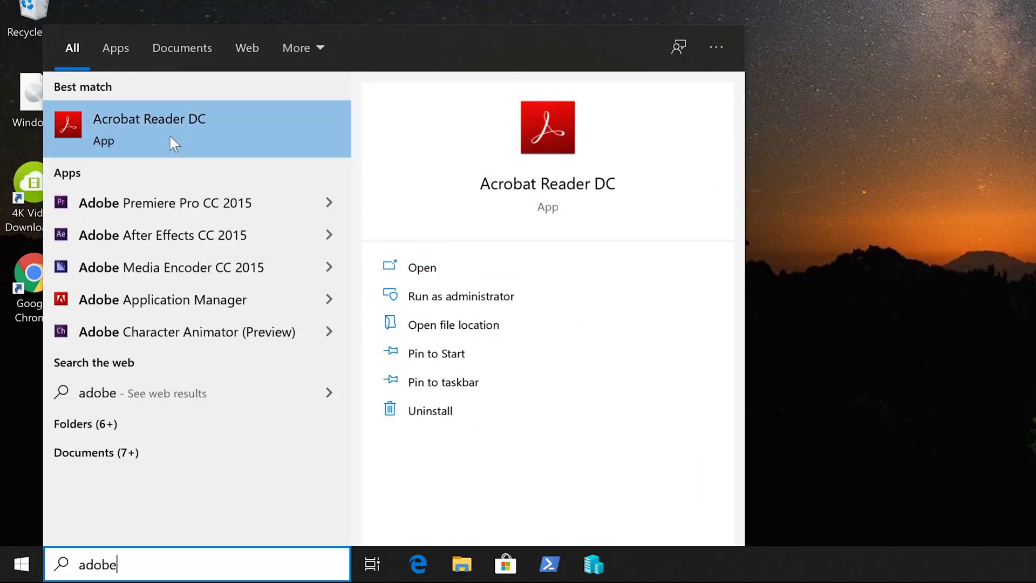
Search 'file asso' and open Choose a default app for each type of file
left_click(27, 576)
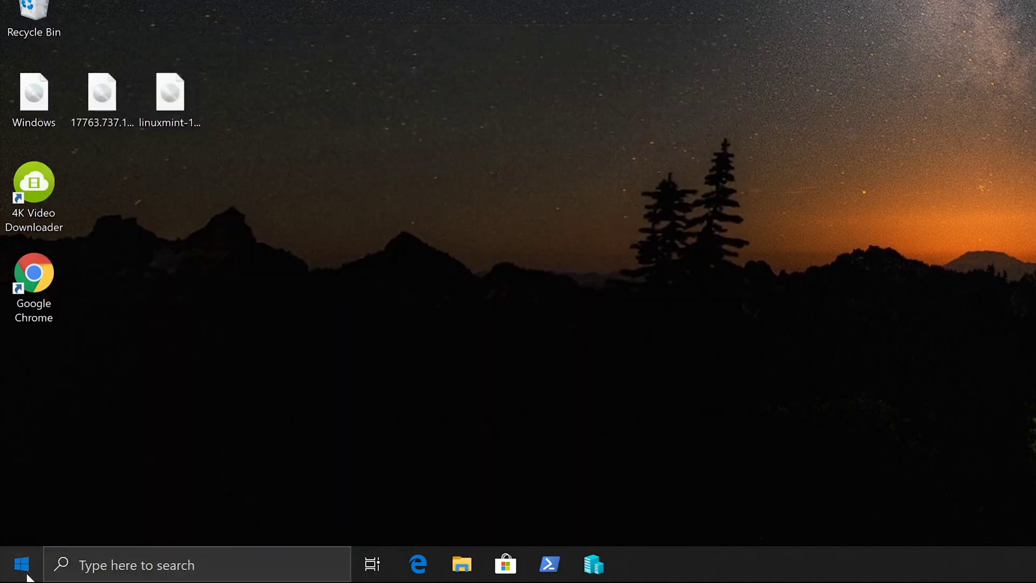
left_click(27, 576)
left_click(27, 576)
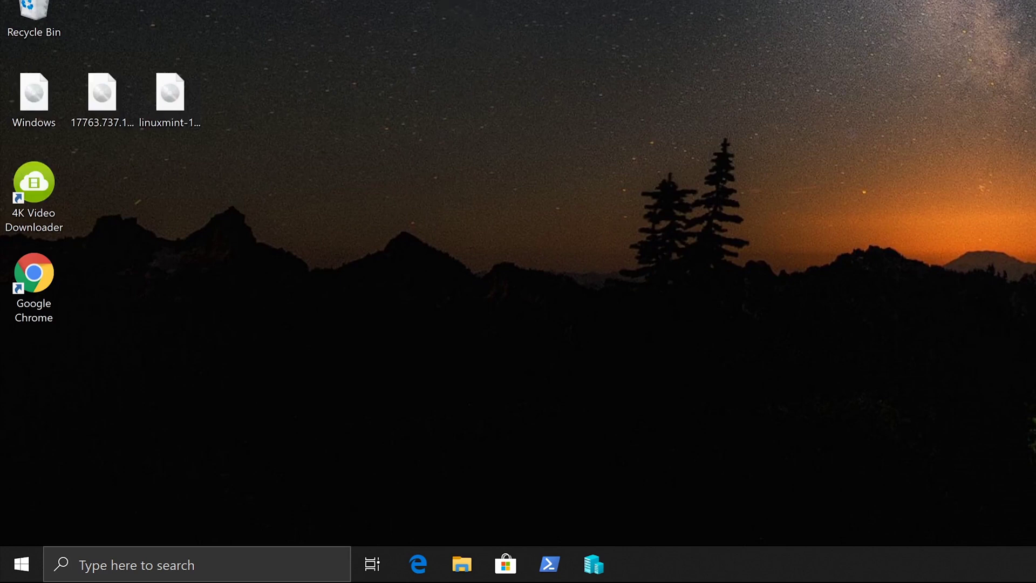
left_click(192, 567)
type("fi")
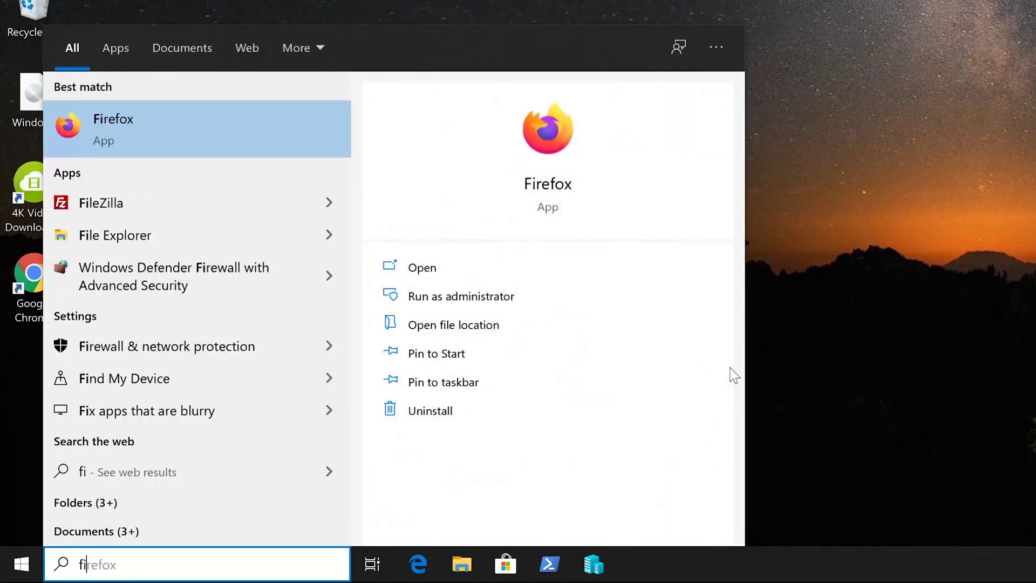
type("le asso")
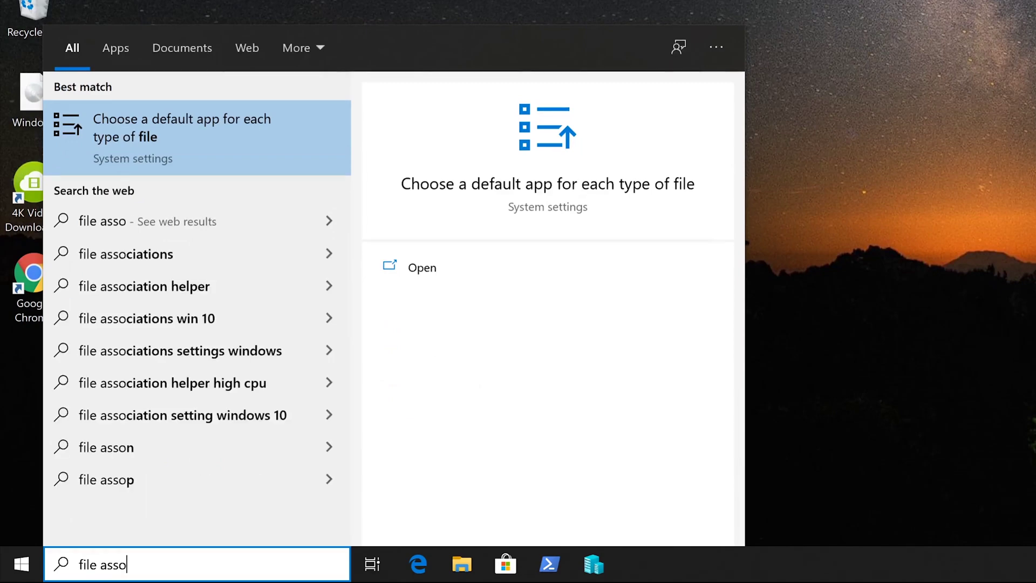
left_click(198, 134)
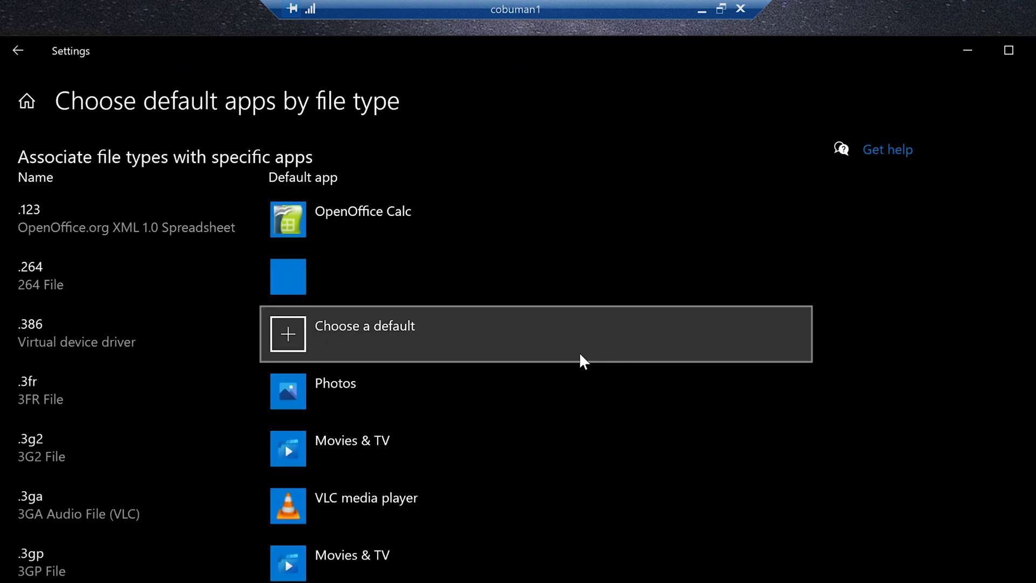
Change the .pdf default app from Microsoft Edge to Adobe Acrobat Reader DC
scroll(580, 354, "down", 12)
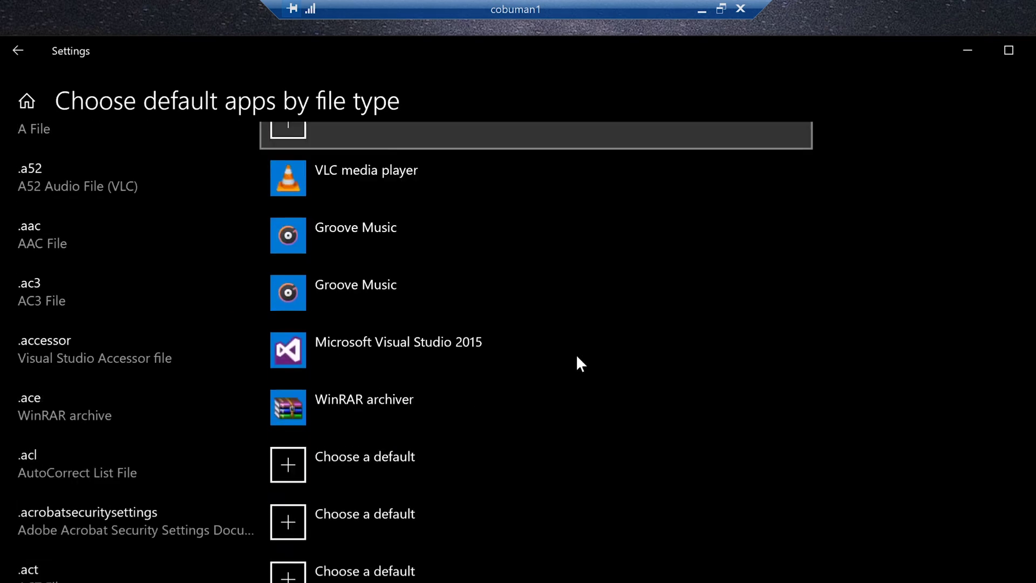
scroll(576, 356, "down", 5)
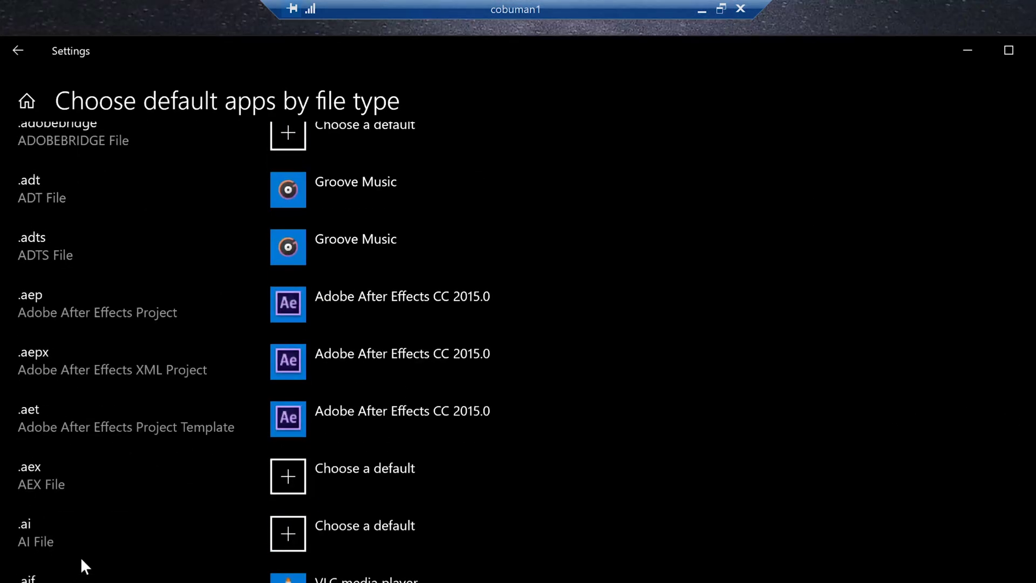
double_click(433, 44)
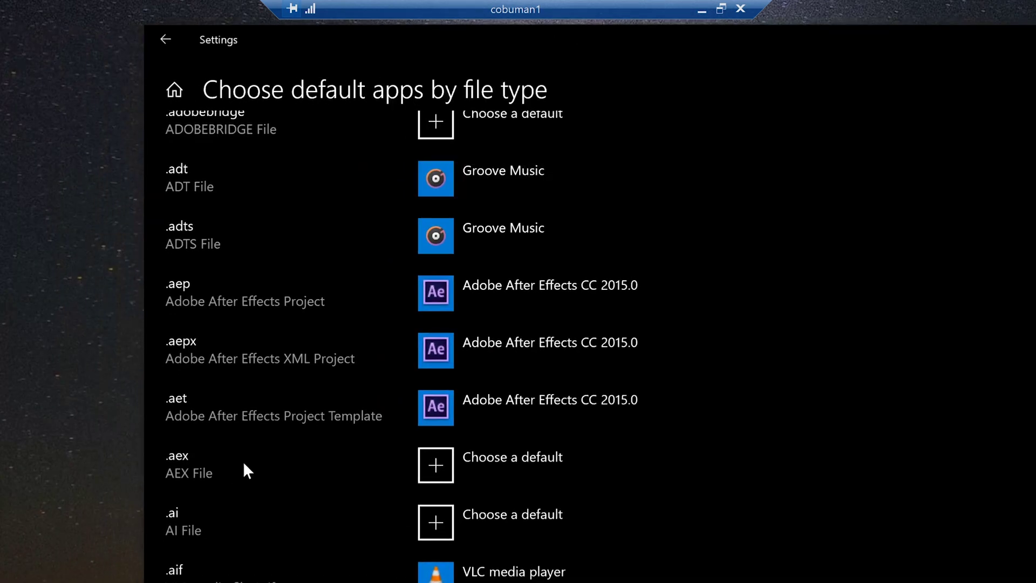
scroll(243, 461, "down", 20)
scroll(232, 456, "down", 20)
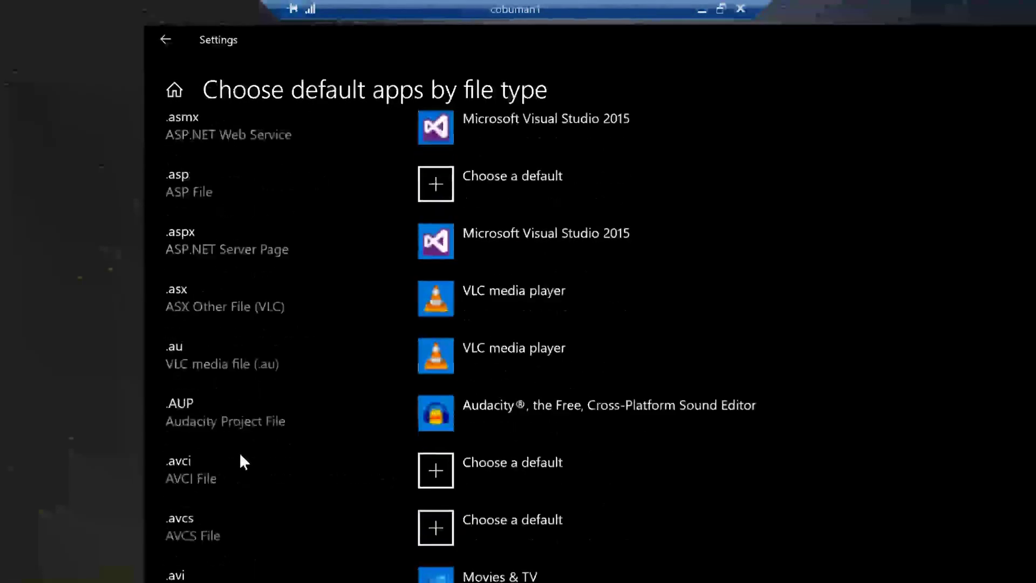
scroll(238, 451, "down", 20)
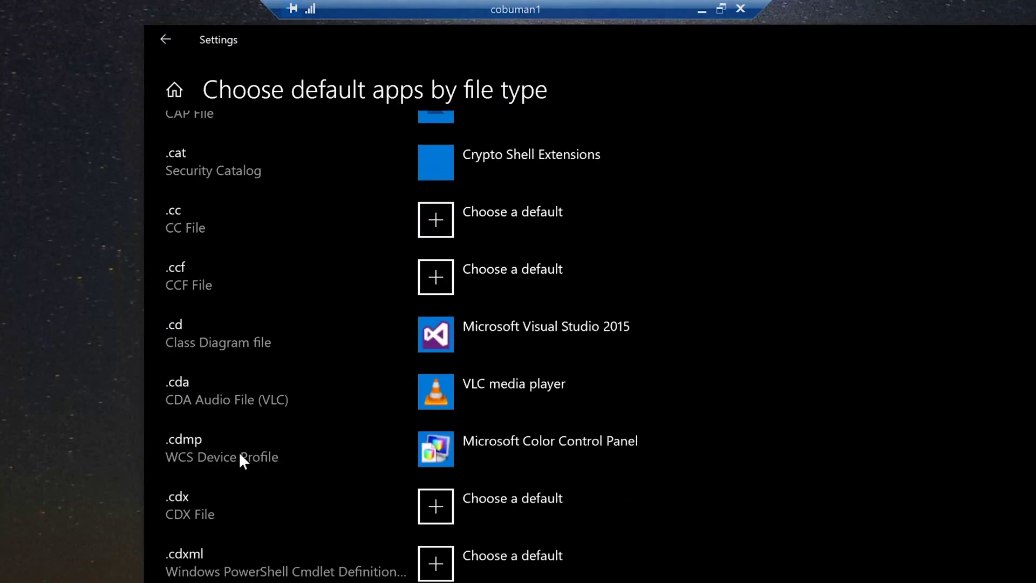
scroll(343, 504, "down", 10)
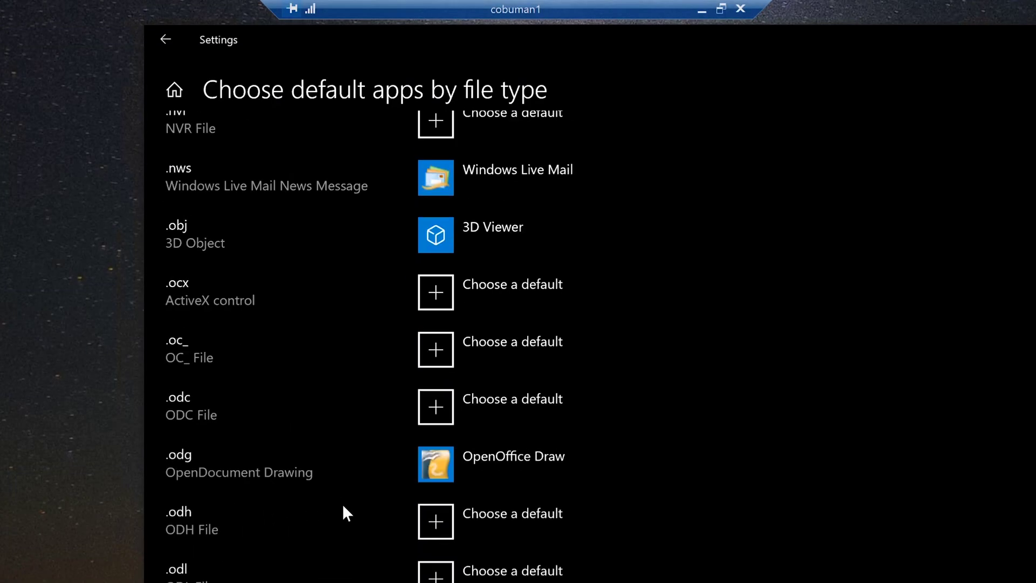
scroll(342, 505, "down", 10)
scroll(340, 503, "down", 8)
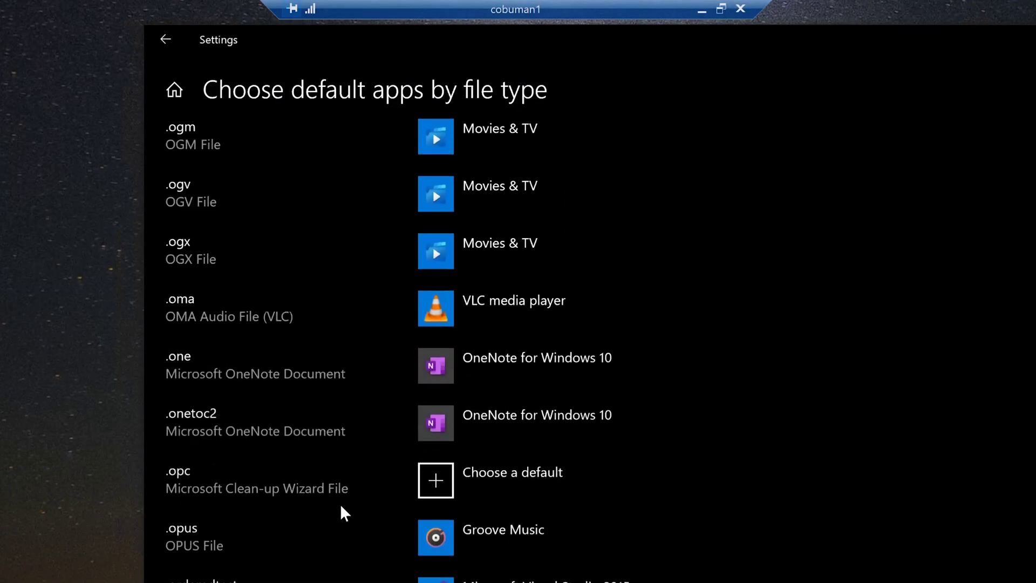
scroll(343, 506, "down", 6)
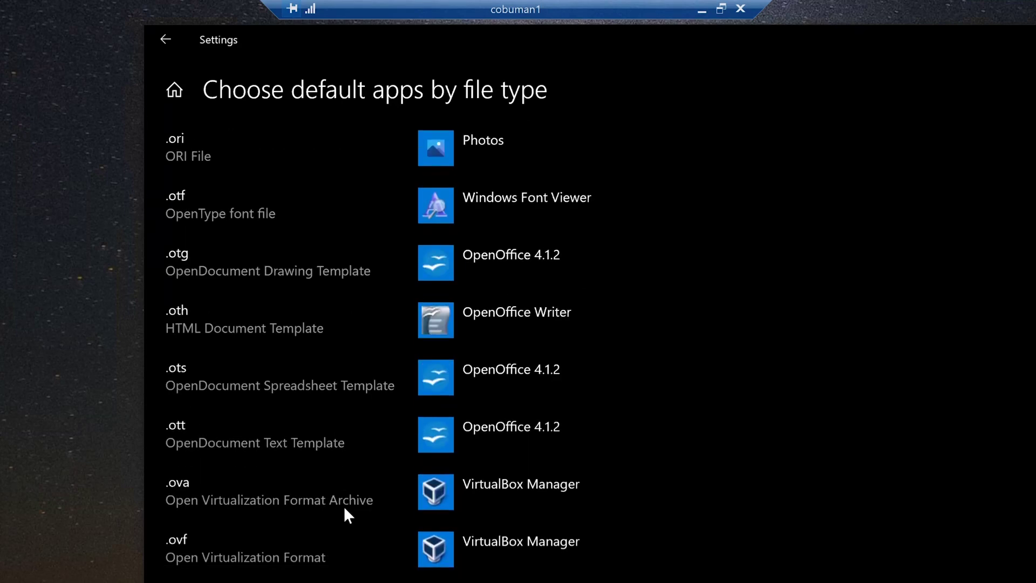
scroll(345, 507, "down", 7)
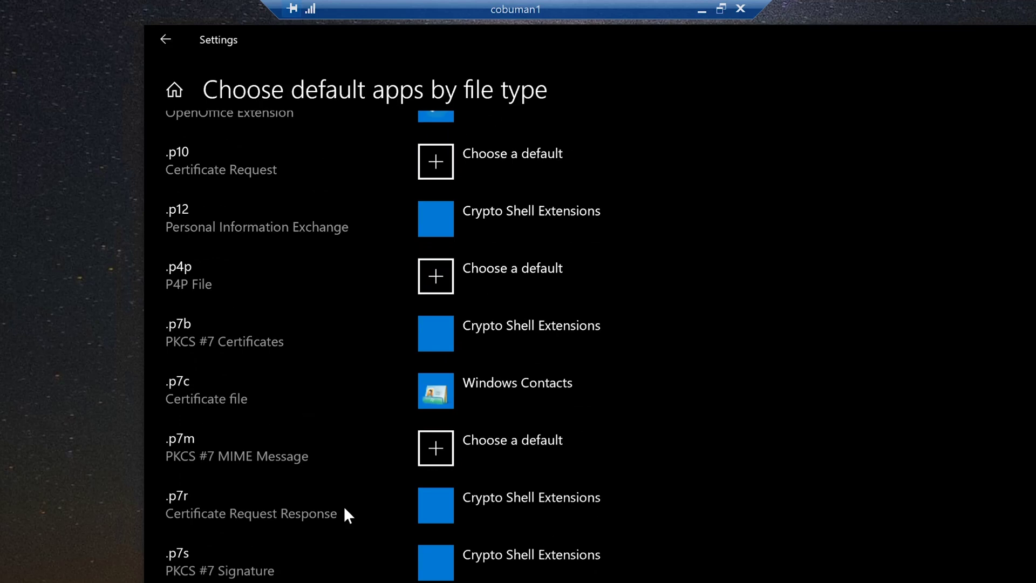
scroll(344, 506, "down", 5)
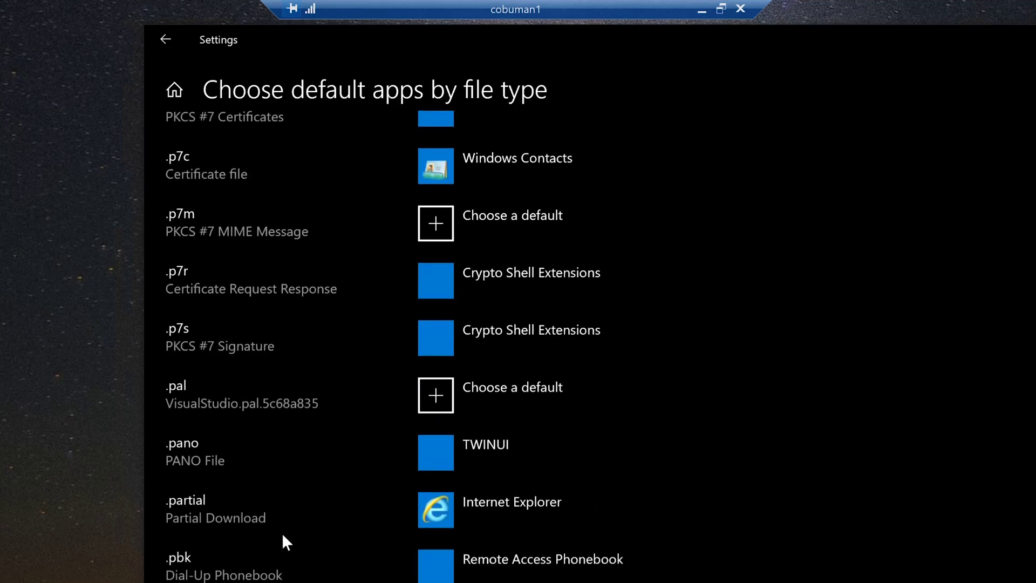
scroll(286, 535, "down", 2)
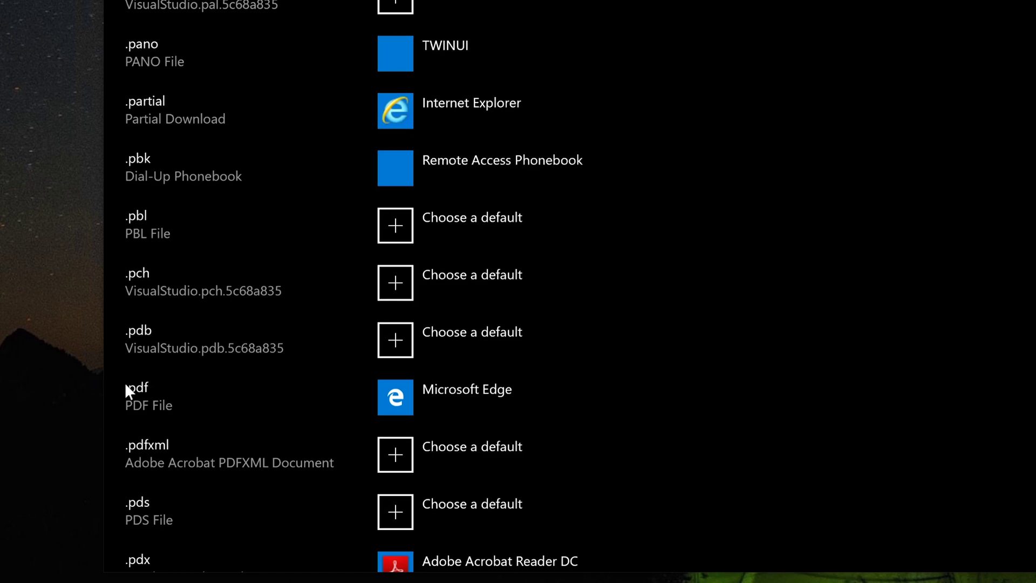
scroll(184, 378, "down", 2)
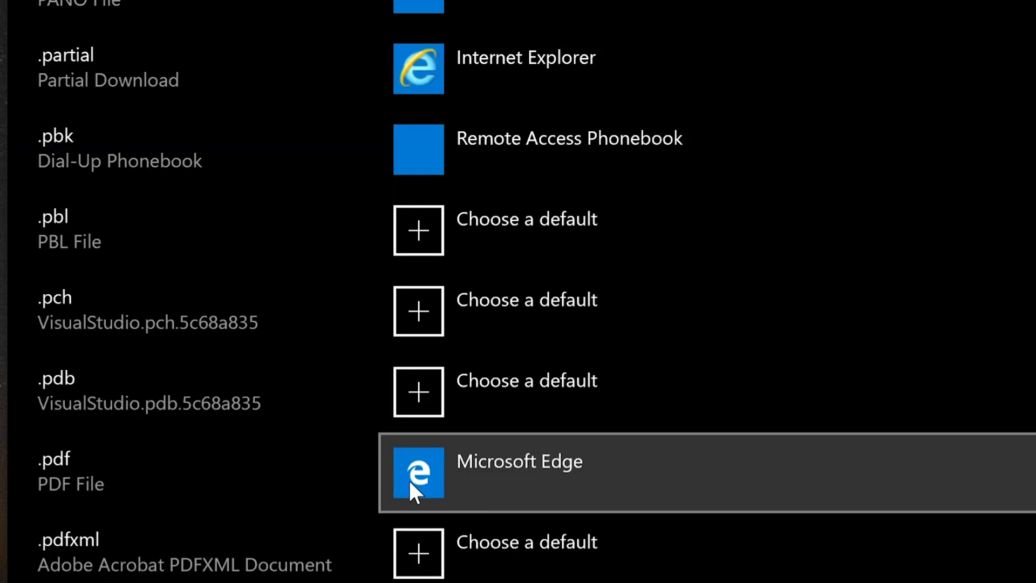
left_click(517, 474)
left_click(733, 108)
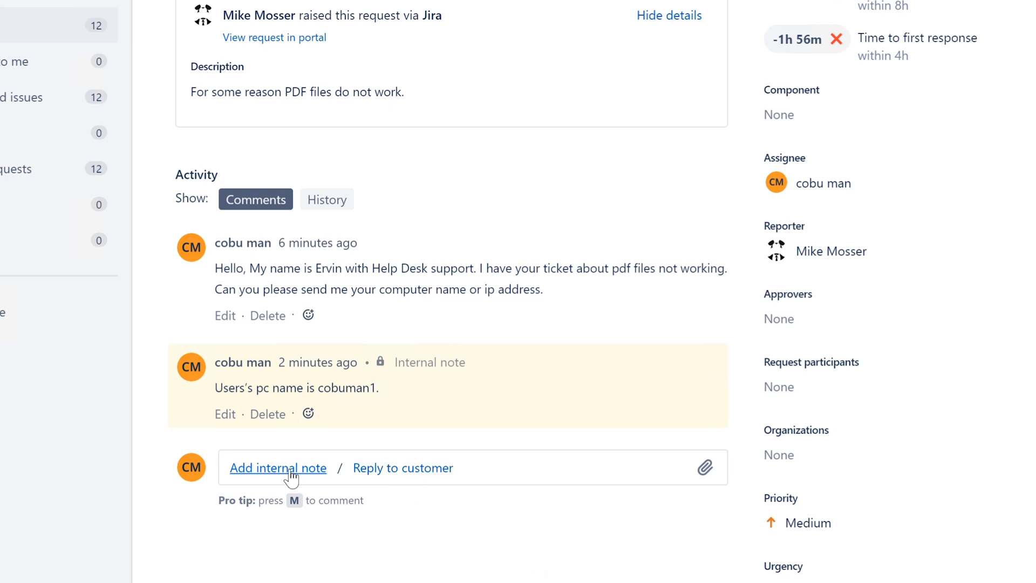
Add the signed internal note 'Changed file association to resolve .pdf issues', fixing the misspelling
left_click(290, 471)
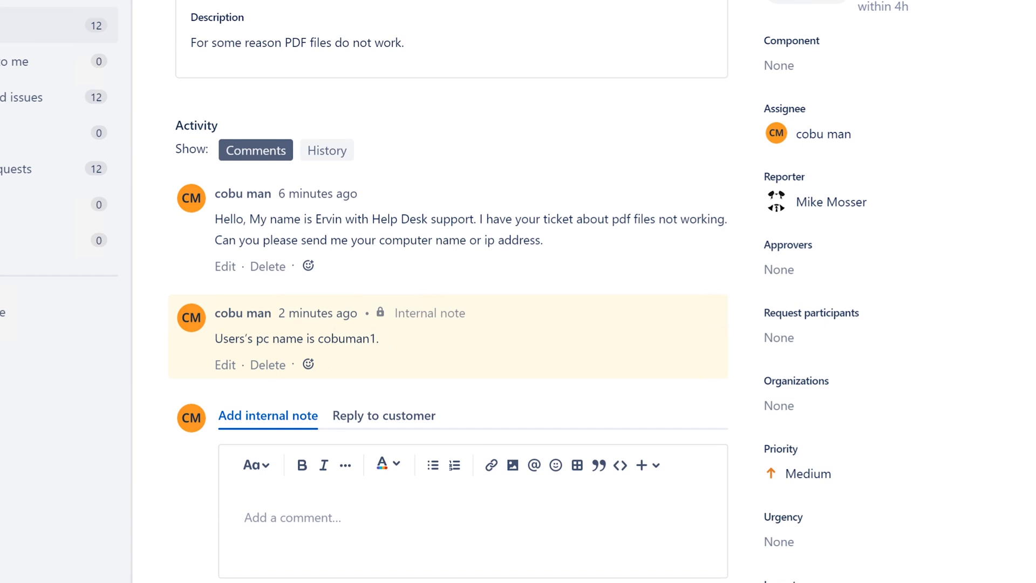
type("Changed ff")
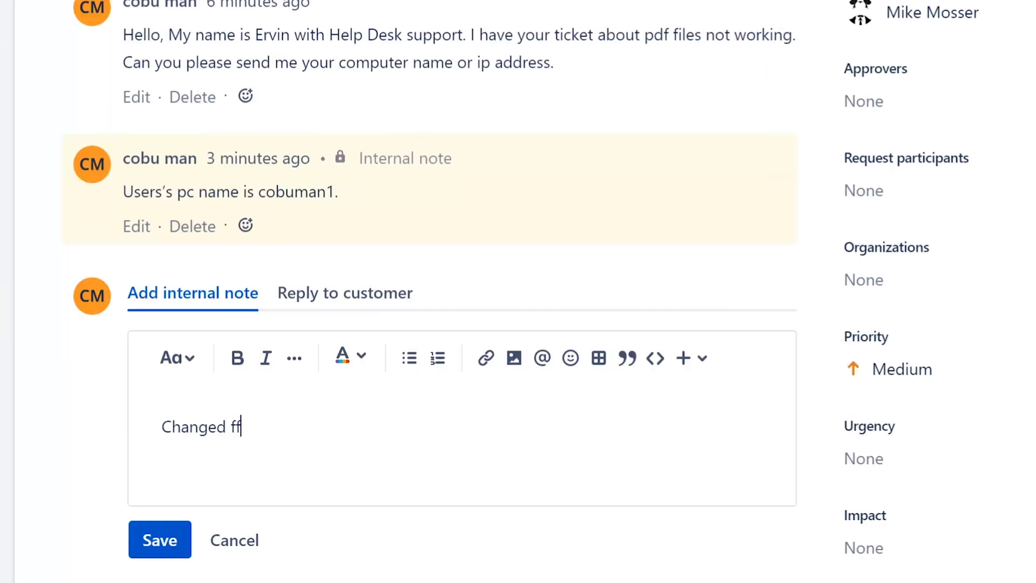
type("ile associ")
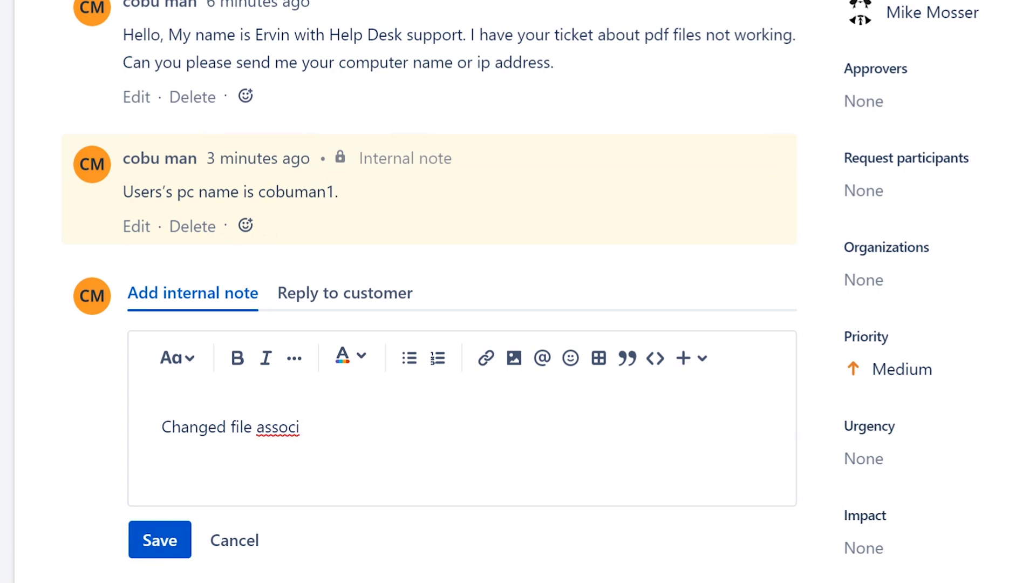
type("taion")
double_click(295, 426)
right_click(316, 424)
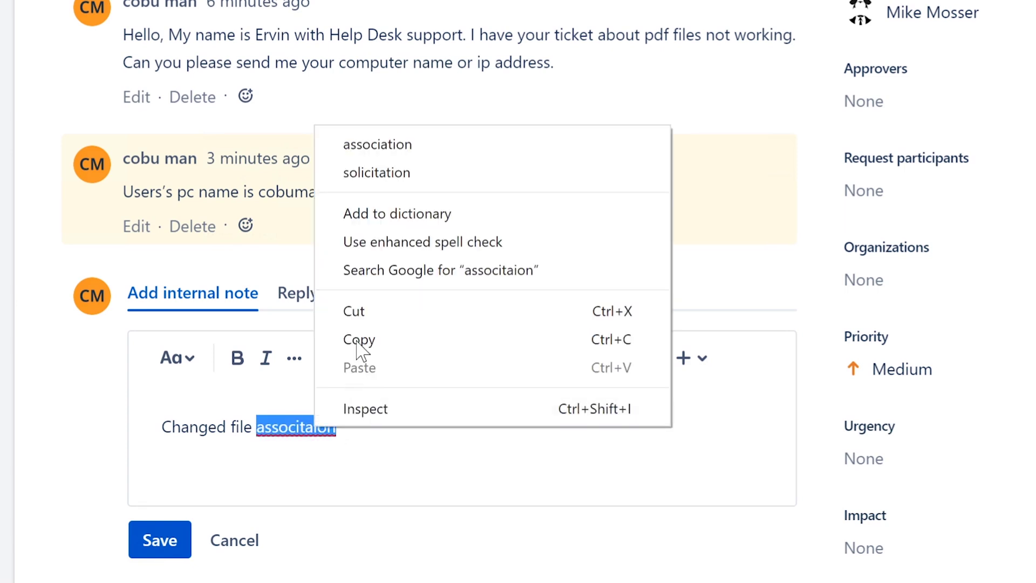
left_click(423, 141)
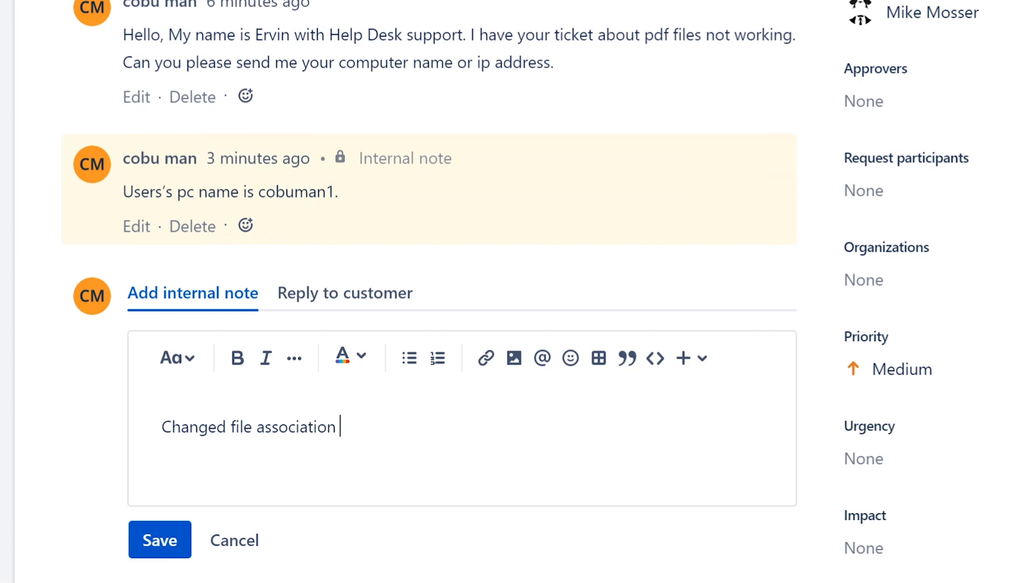
type("to allow pdf")
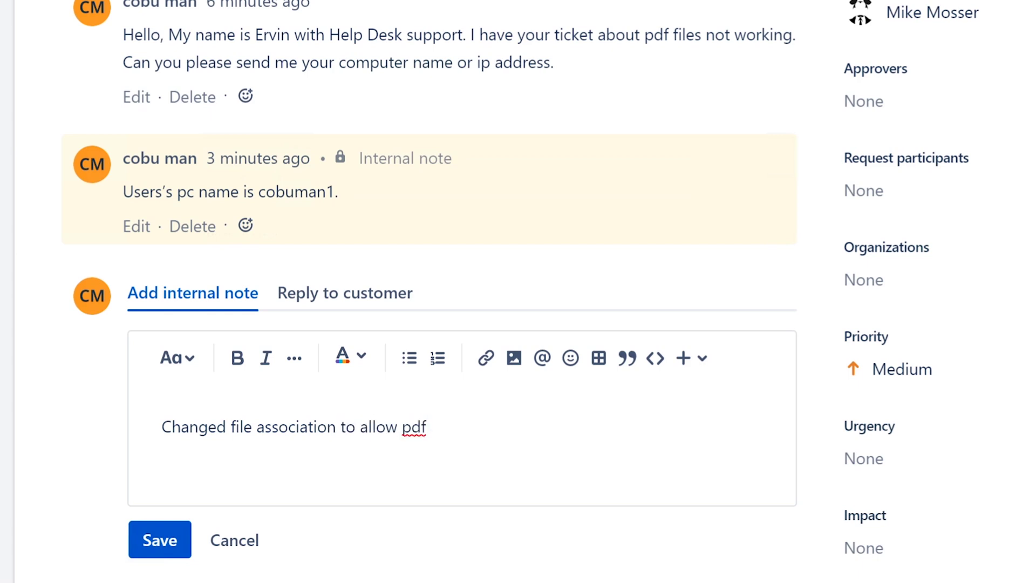
key("BackSpace")
key("BackSpace")
key("BackSpace")
key("BackSpace")
key("BackSpace")
key("BackSpace")
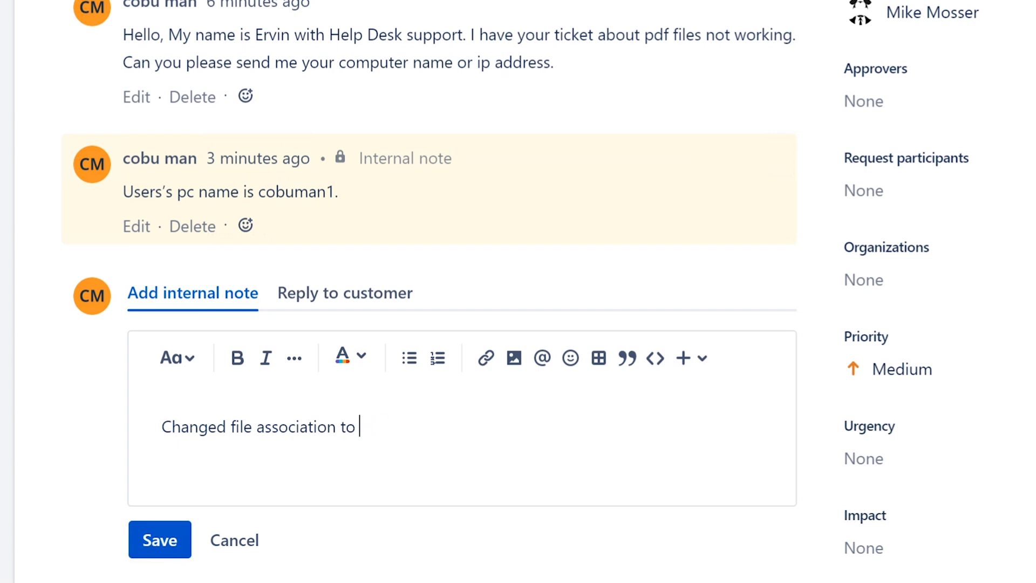
type("resolve .pdf is")
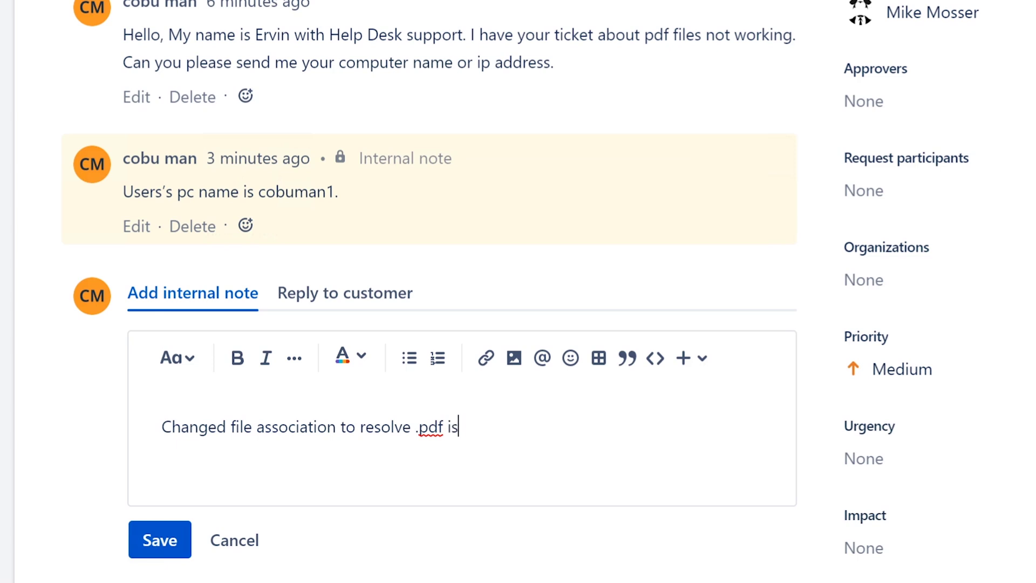
type("sues. Ervin")
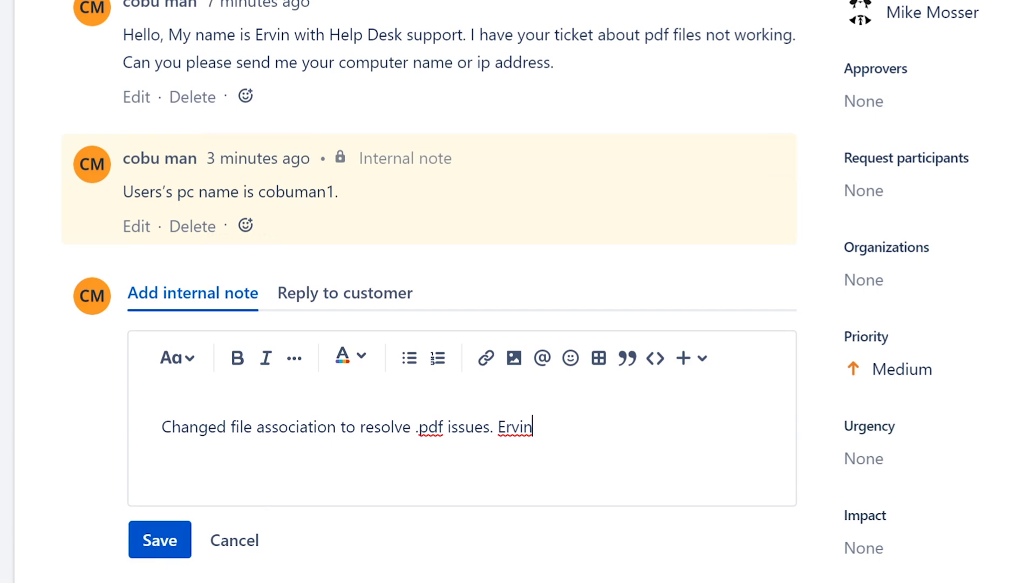
left_click(156, 541)
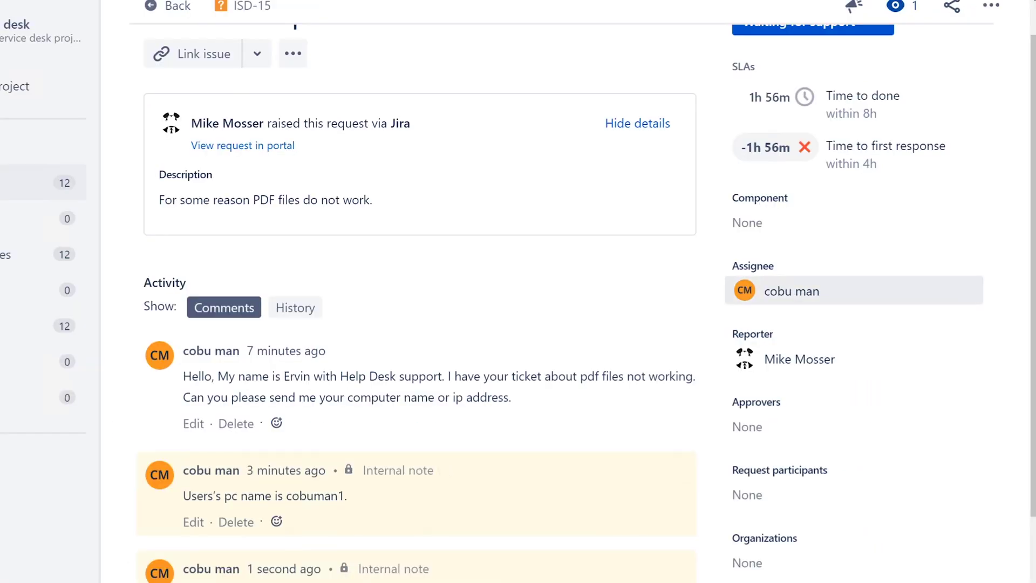
Transition ISD-15 from Waiting for support to Completed
scroll(856, 199, "up", 1)
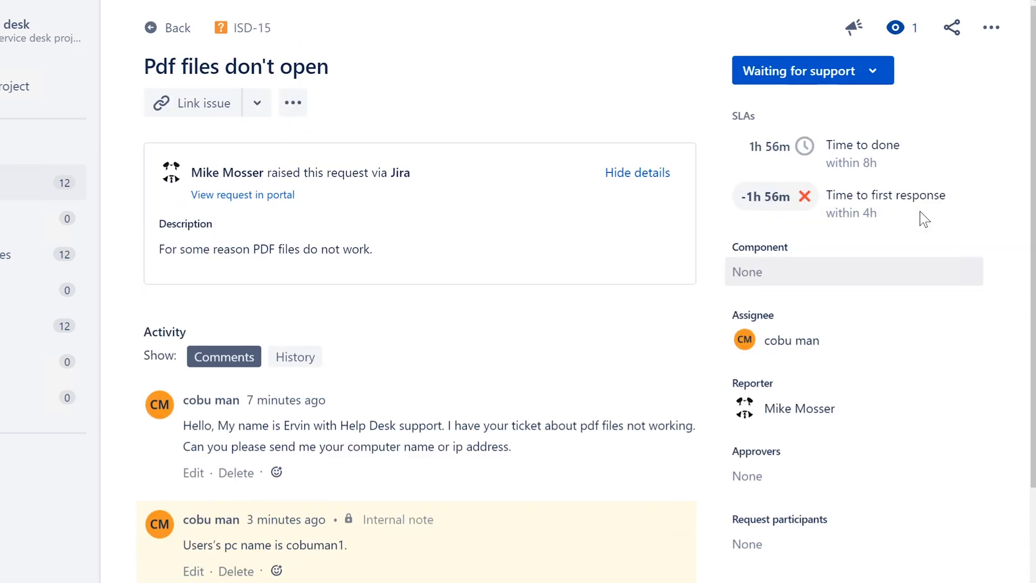
left_click(830, 84)
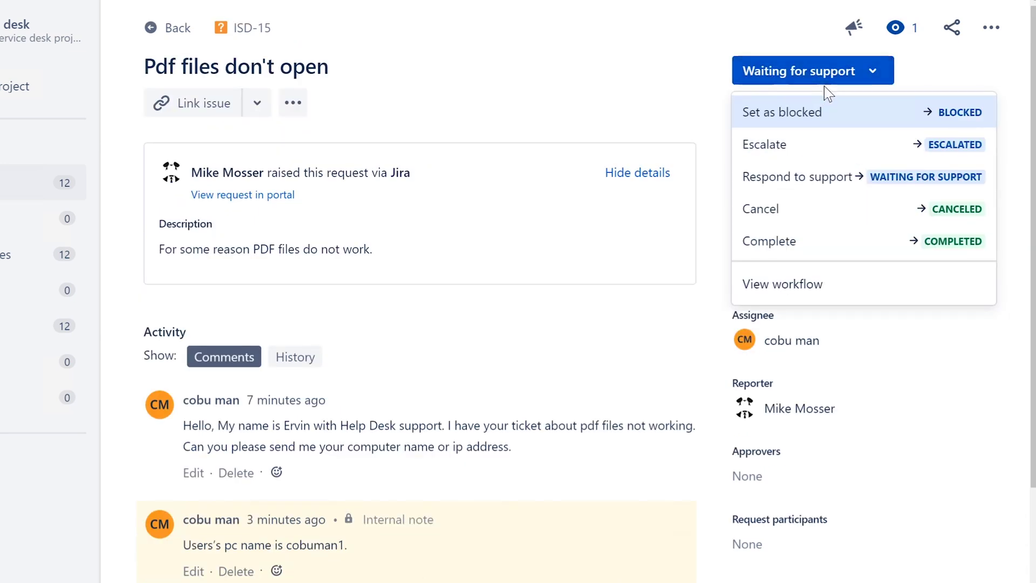
left_click(772, 381)
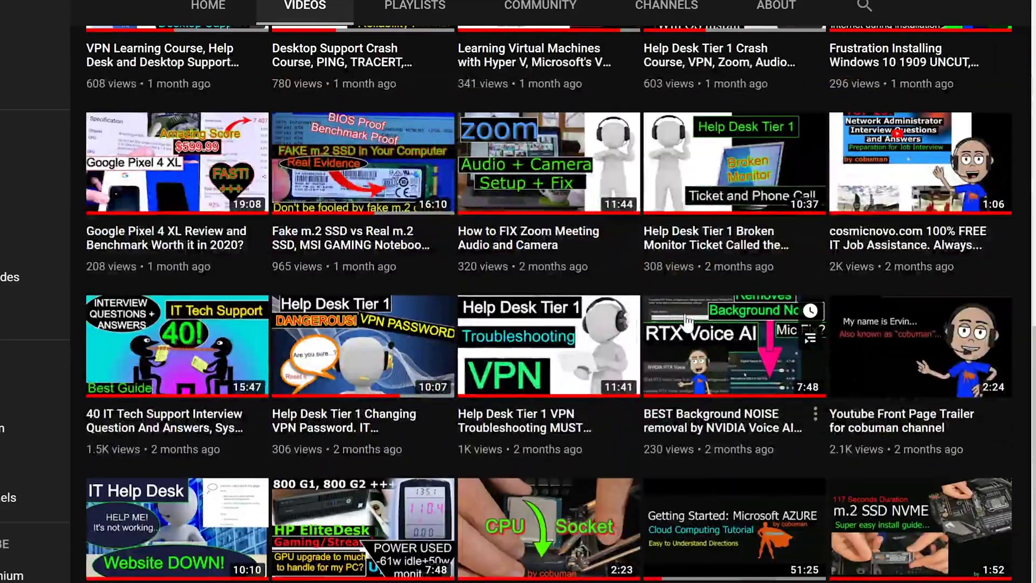
Search the channel's videos for 'Networking' and browse the matching results
scroll(688, 322, "up", 10)
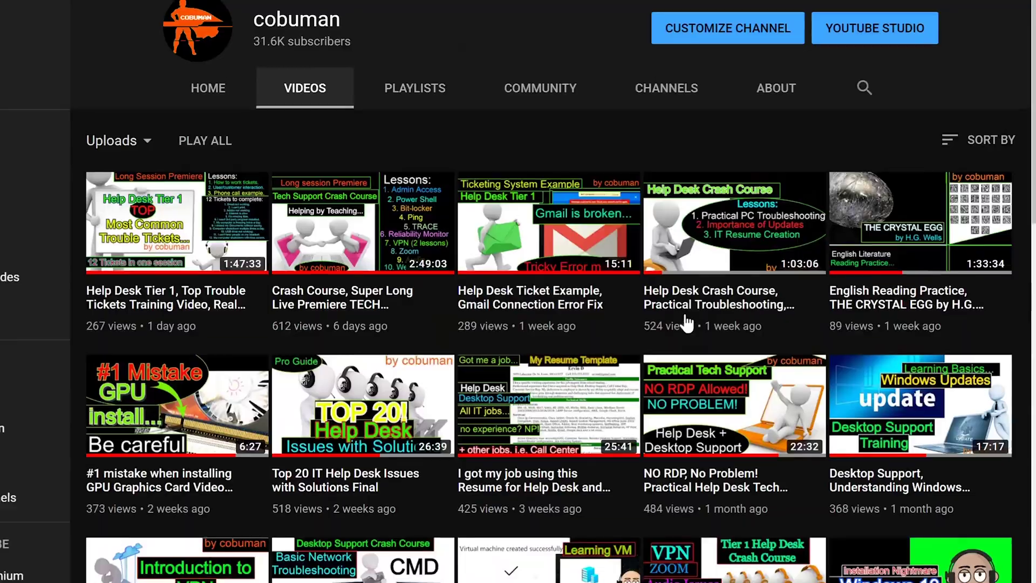
scroll(686, 322, "down", 4)
scroll(686, 322, "down", 1)
scroll(686, 323, "up", 8)
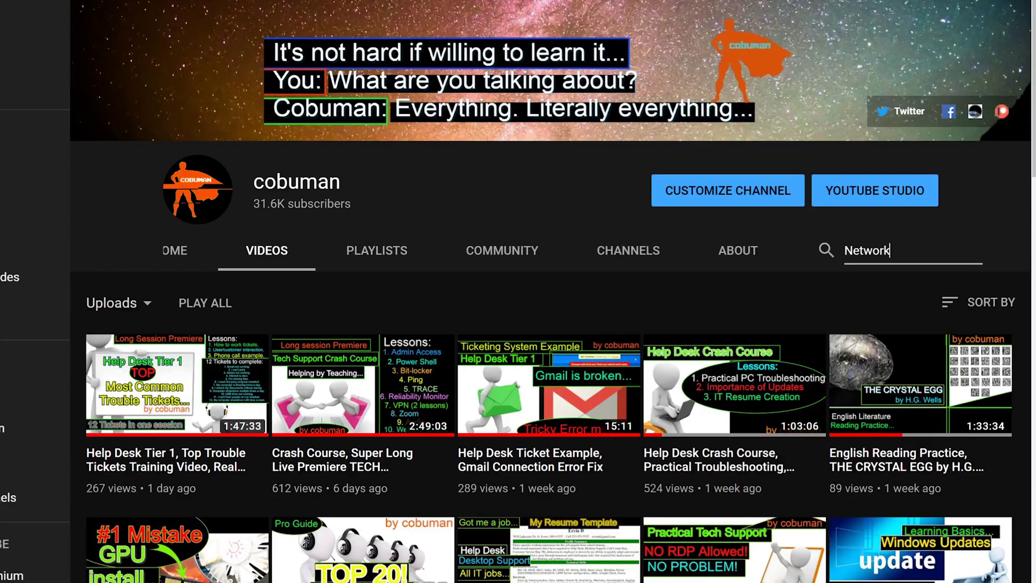
key("Return")
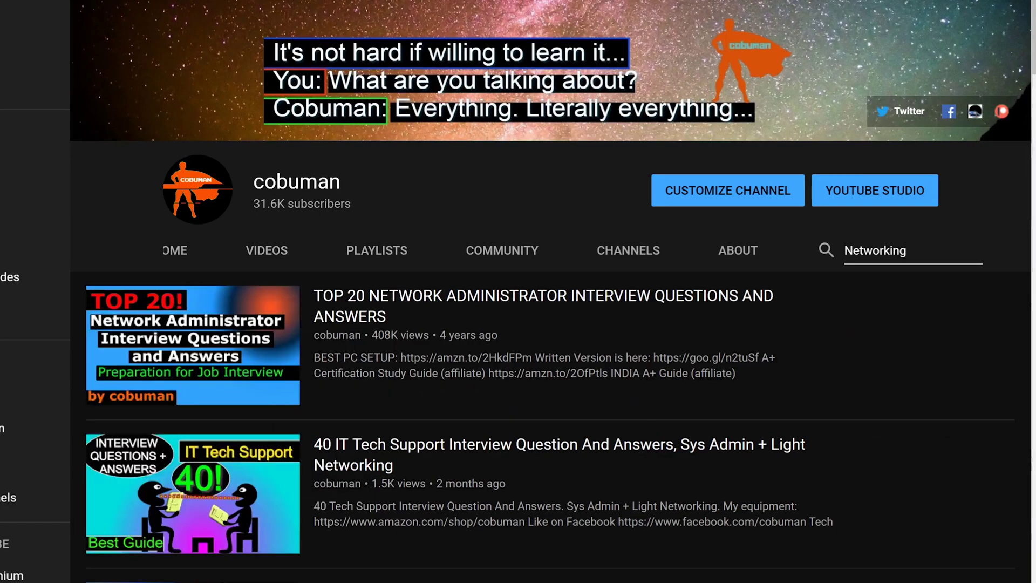
scroll(534, 507, "down", 5)
scroll(534, 485, "up", 5)
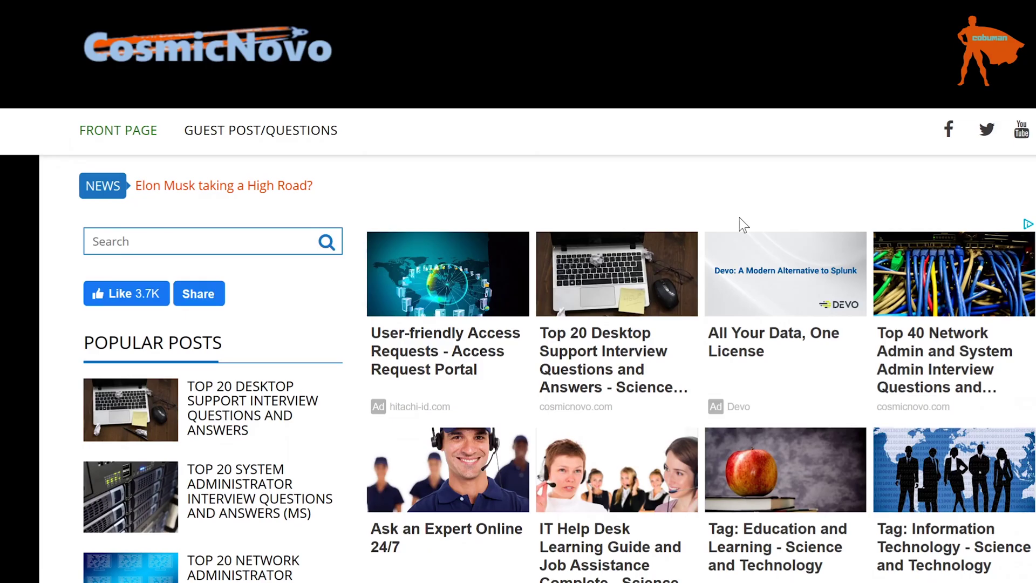
Scroll down the CosmicNovo front page past Information Technology to the interview-question posts
scroll(739, 218, "down", 7)
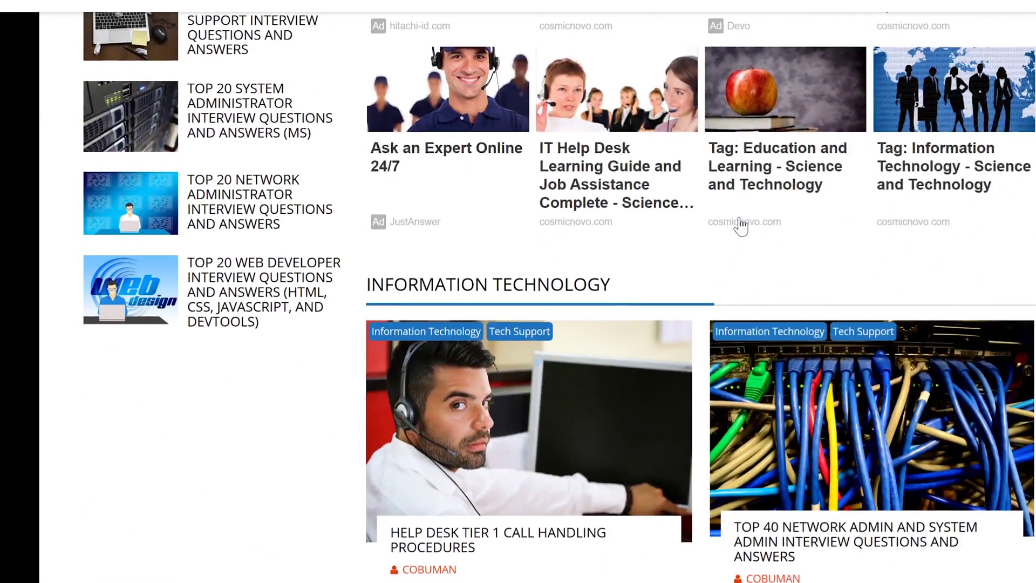
scroll(741, 225, "down", 20)
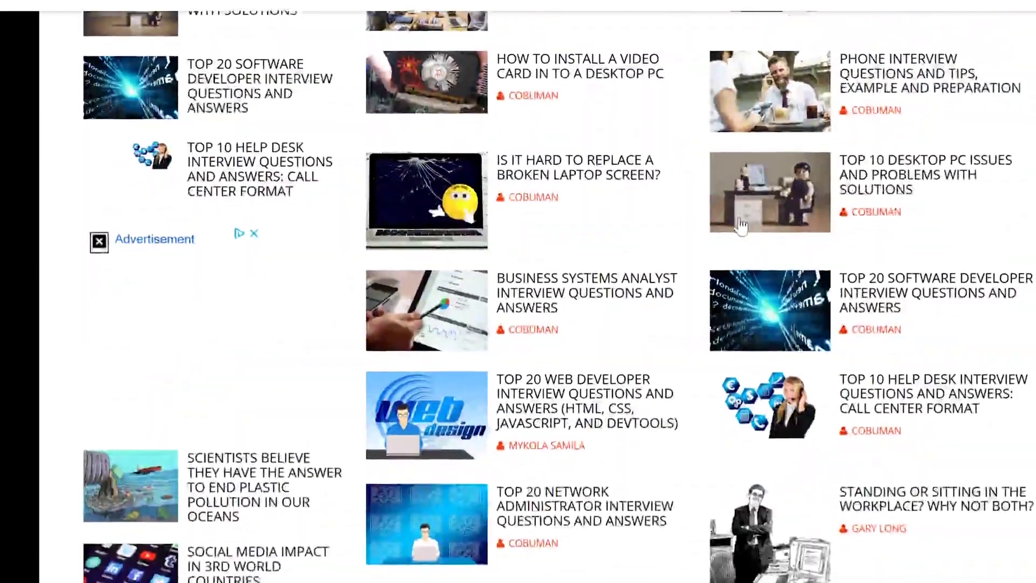